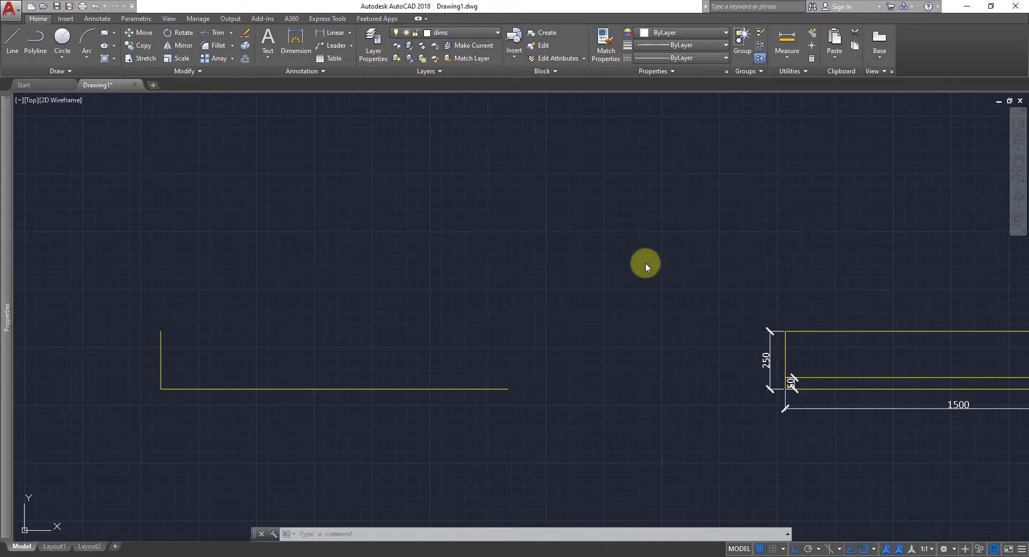
{"action": "left_click", "coordinate": [299, 319]}
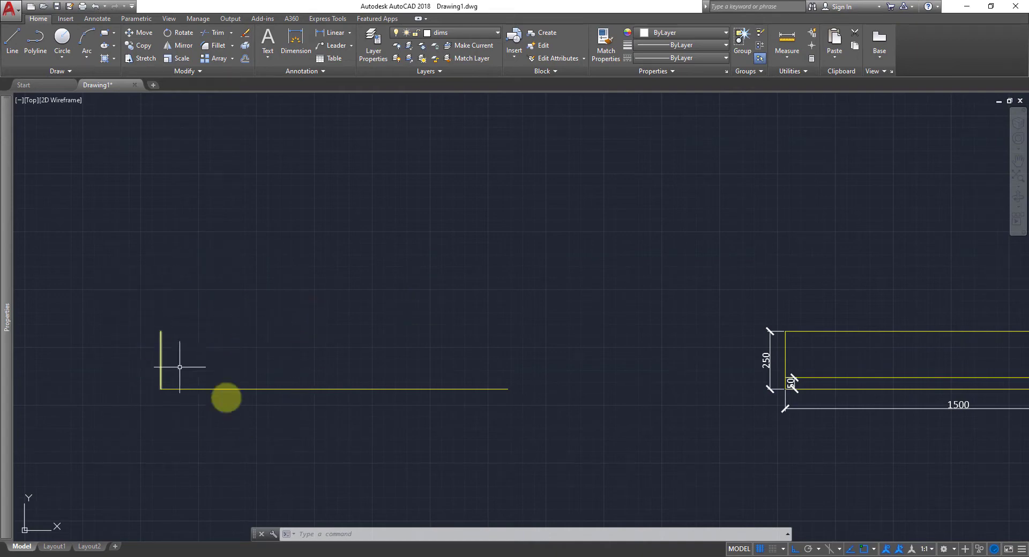
{"action": "middle_click_drag", "start_coordinate": [600, 424], "coordinate": [337, 398]}
{"action": "scroll", "coordinate": [753, 368], "scroll_direction": "up", "scroll_amount": 2}
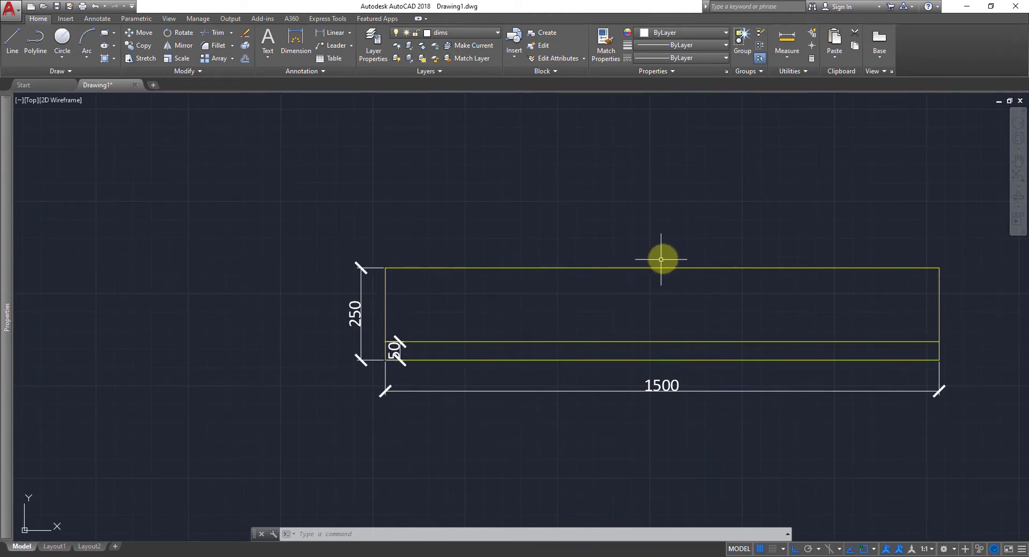
{"action": "middle_click_drag", "start_coordinate": [646, 282], "coordinate": [570, 263]}
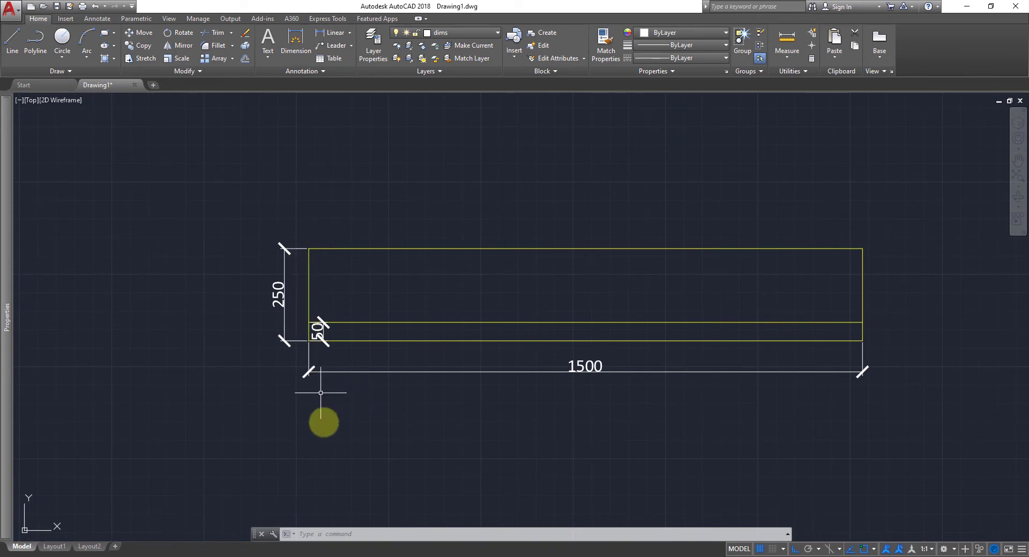
{"action": "scroll", "coordinate": [314, 330], "scroll_direction": "up", "scroll_amount": 2}
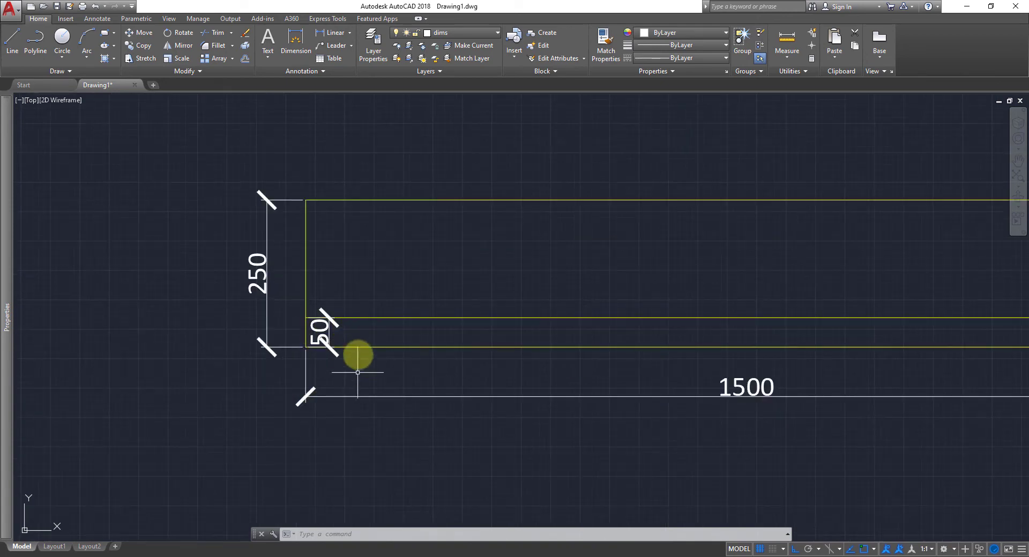
{"action": "scroll", "coordinate": [448, 356], "scroll_direction": "down", "scroll_amount": 4}
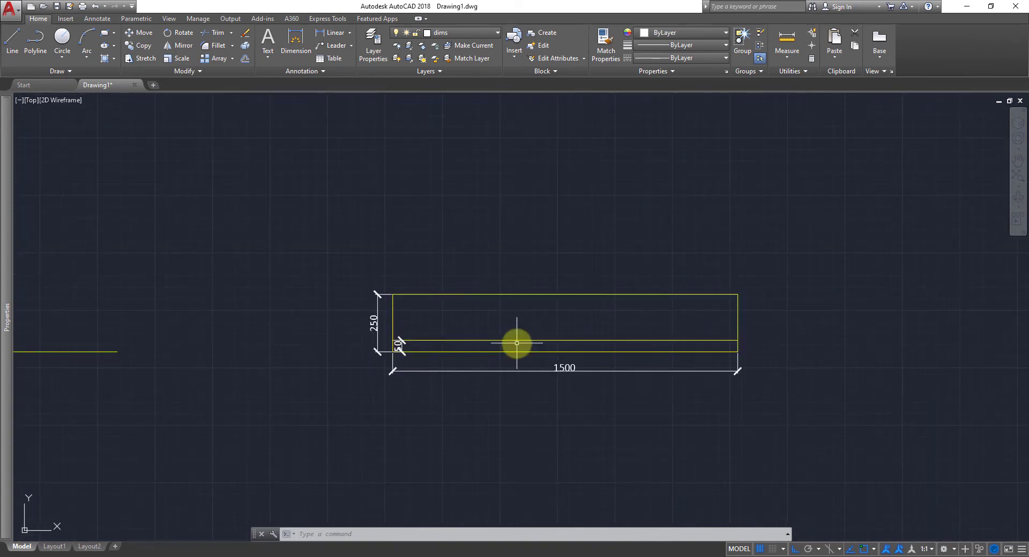
{"action": "scroll", "coordinate": [459, 332], "scroll_direction": "up", "scroll_amount": 4}
{"action": "scroll", "coordinate": [501, 352], "scroll_direction": "down", "scroll_amount": 2}
{"action": "middle_click_drag", "start_coordinate": [501, 352], "coordinate": [436, 348]}
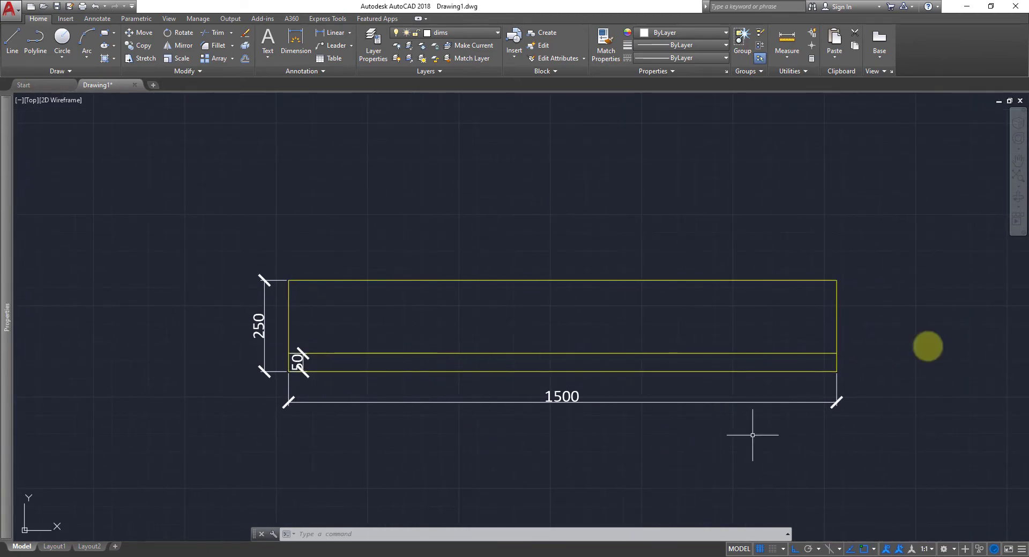
{"action": "scroll", "coordinate": [106, 420], "scroll_direction": "down", "scroll_amount": 2}
{"action": "mouse_move", "coordinate": [105, 420]}
{"action": "middle_mouse_down"}
{"action": "mouse_move", "coordinate": [663, 437]}
{"action": "mouse_move", "coordinate": [658, 394]}
{"action": "middle_mouse_up"}
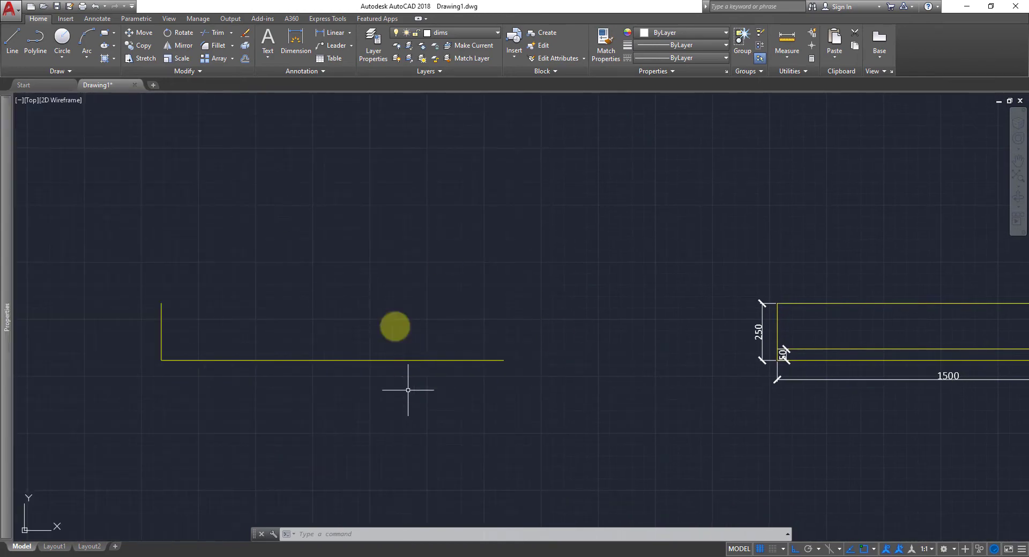
Step: Switch the current layer from dims to Layer1 so new lines draw in yellow
{"action": "left_click", "coordinate": [471, 32]}
{"action": "left_click", "coordinate": [452, 82]}
{"action": "mouse_move", "coordinate": [426, 132]}
{"action": "middle_mouse_down"}
{"action": "mouse_move", "coordinate": [361, 172]}
{"action": "mouse_move", "coordinate": [317, 248]}
{"action": "middle_mouse_up"}
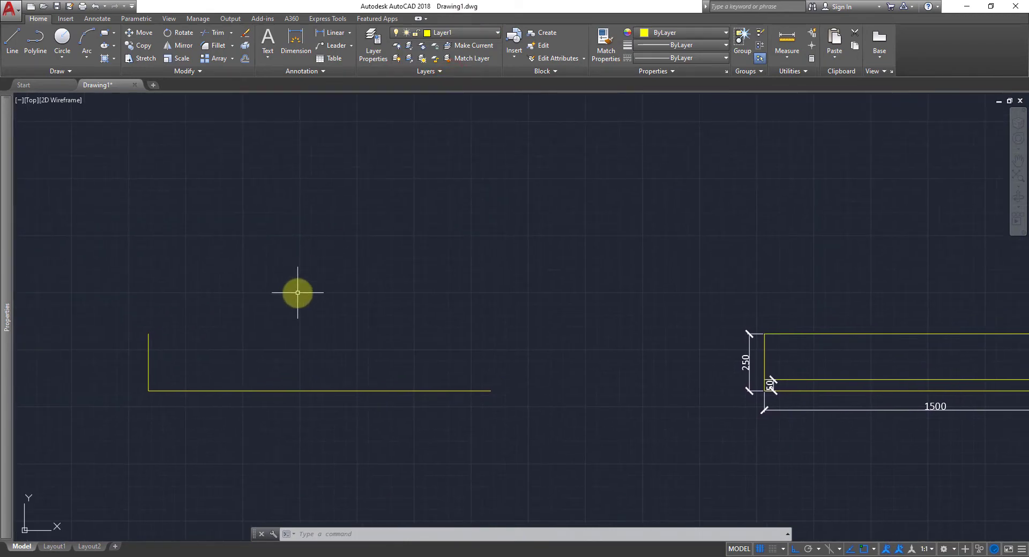
{"action": "middle_click_drag", "start_coordinate": [666, 356], "coordinate": [397, 337]}
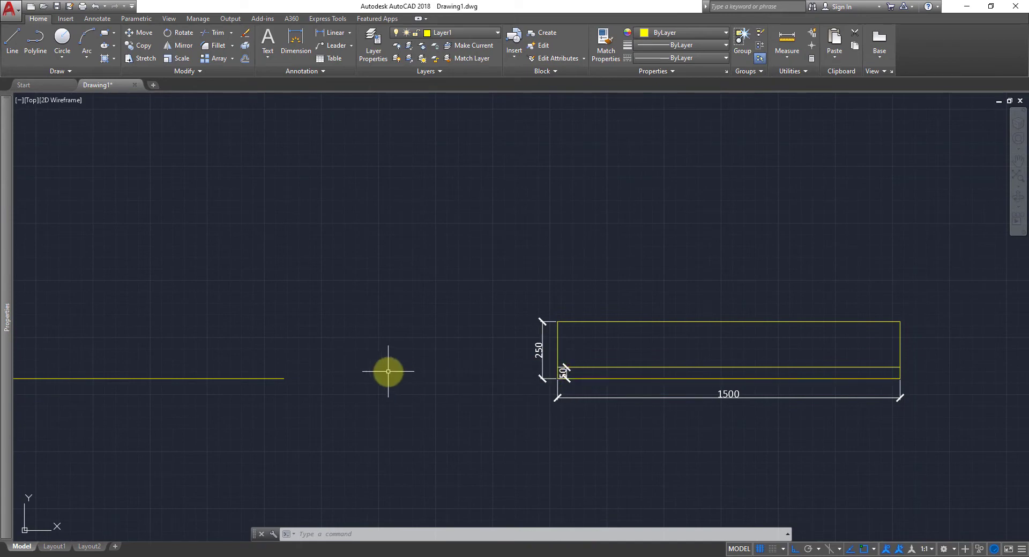
{"action": "middle_click_drag", "start_coordinate": [449, 369], "coordinate": [575, 363]}
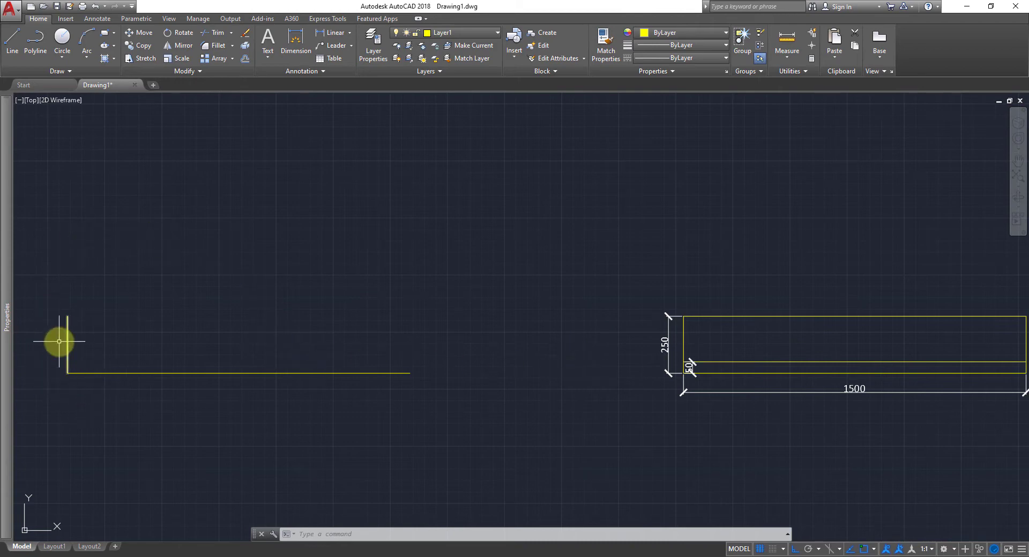
{"action": "middle_click_drag", "start_coordinate": [678, 396], "coordinate": [531, 409]}
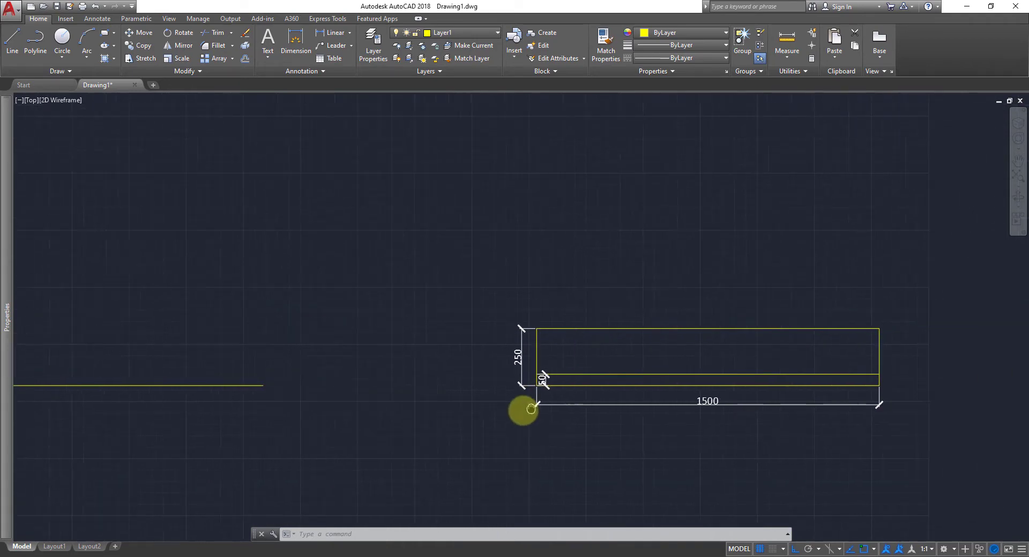
{"action": "middle_click_drag", "start_coordinate": [289, 422], "coordinate": [563, 392]}
{"action": "mouse_move", "coordinate": [503, 413]}
{"action": "middle_mouse_down"}
{"action": "mouse_move", "coordinate": [516, 485]}
{"action": "mouse_move", "coordinate": [502, 435]}
{"action": "middle_mouse_up"}
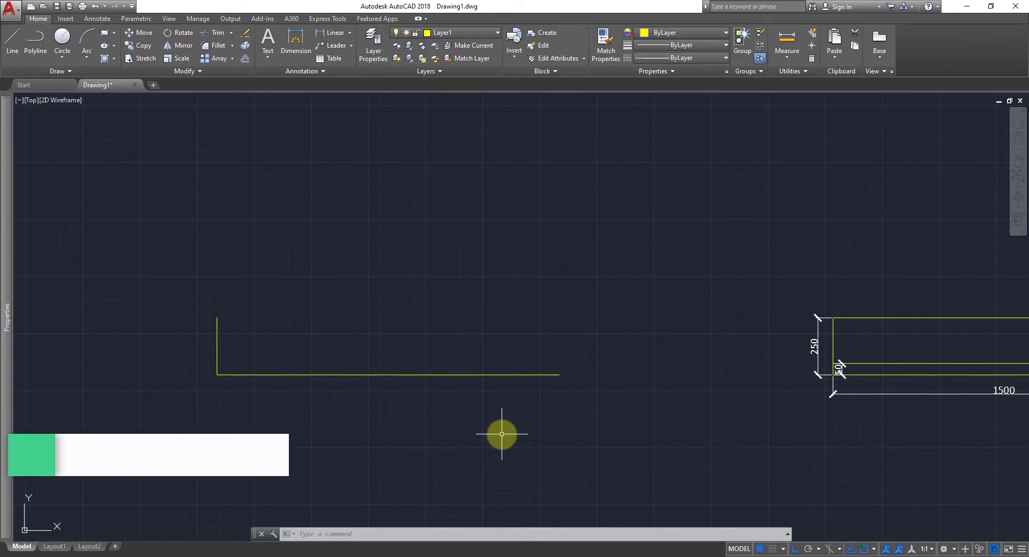
Step: Start an O offset of 250 and pick the long horizontal line to copy
{"action": "type", "text": "o"}
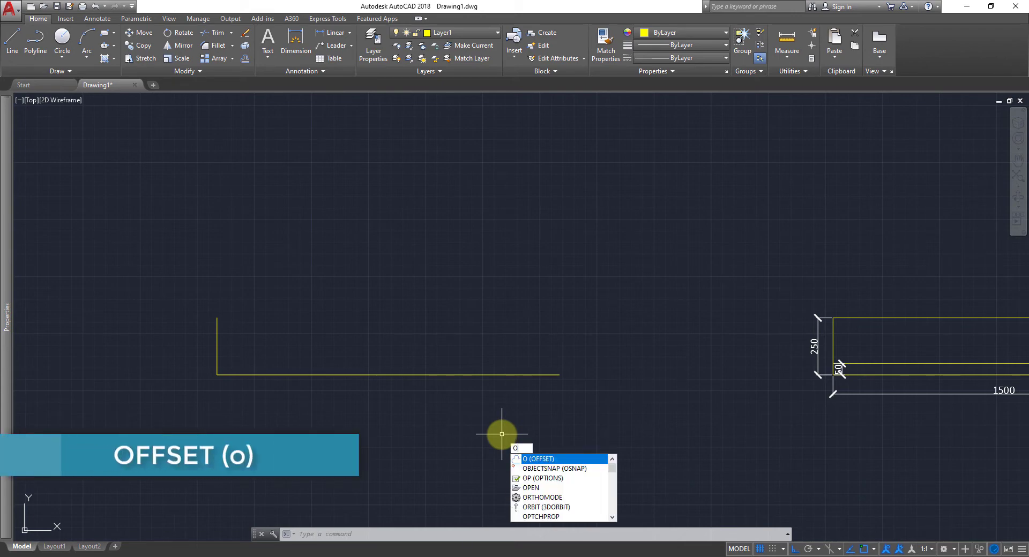
{"action": "key", "text": "Return"}
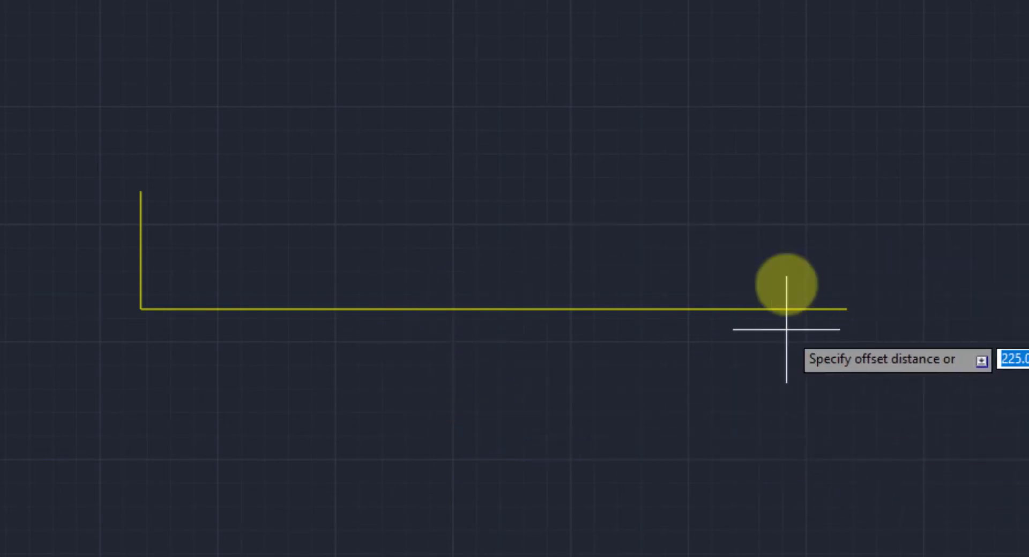
{"action": "scroll", "coordinate": [905, 485], "scroll_direction": "down", "scroll_amount": 1}
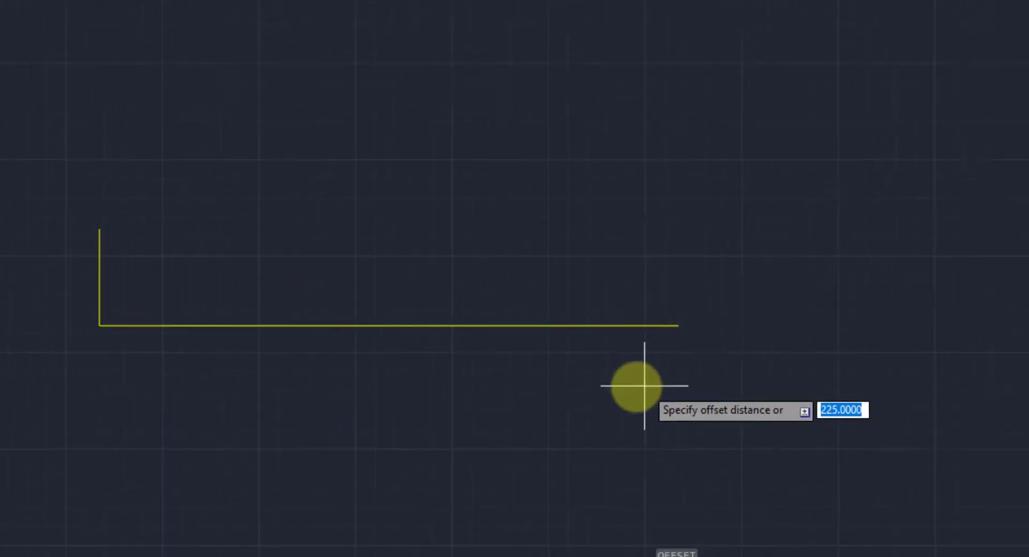
{"action": "middle_click_drag", "start_coordinate": [621, 368], "coordinate": [345, 362]}
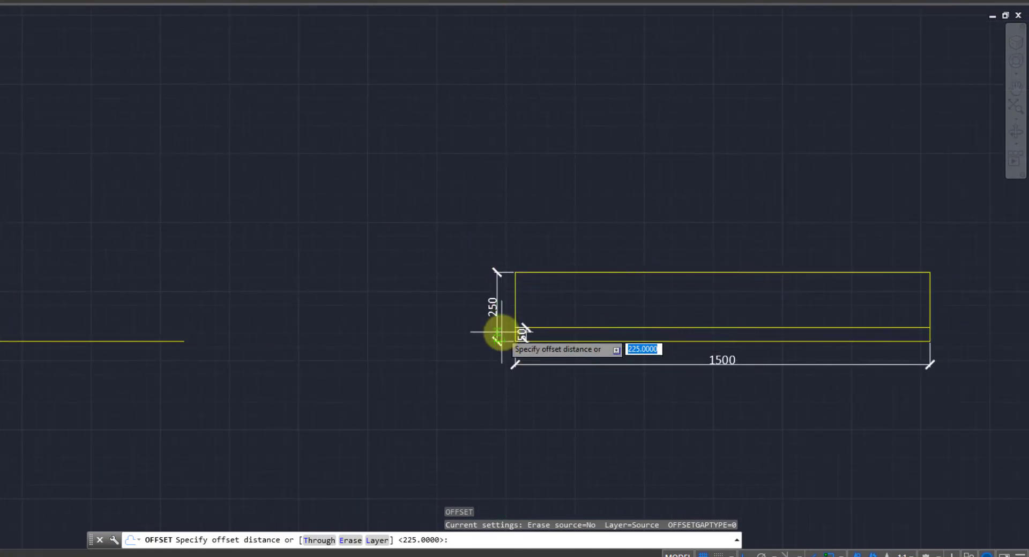
{"action": "middle_click_drag", "start_coordinate": [240, 321], "coordinate": [443, 338]}
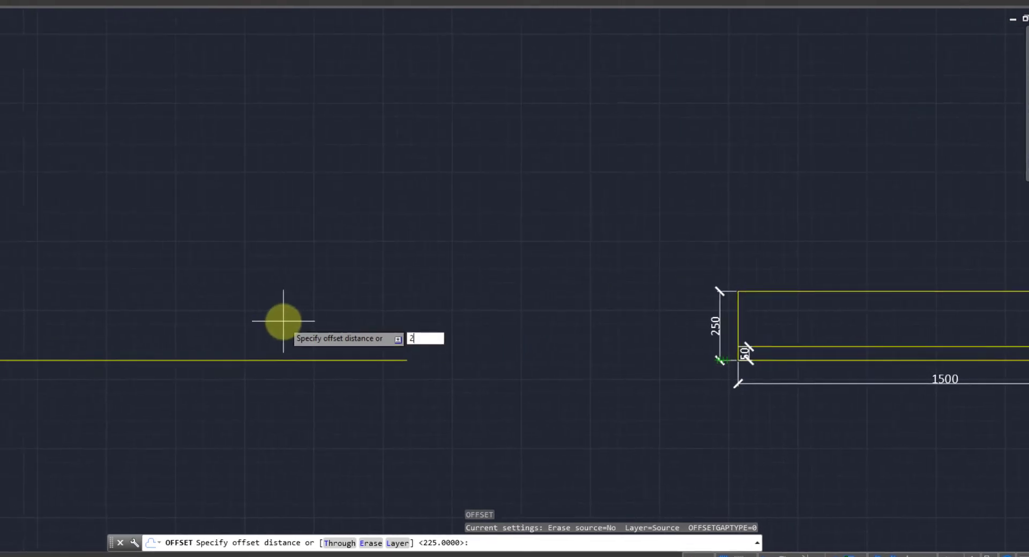
{"action": "type", "text": "250"}
{"action": "key", "text": "Return"}
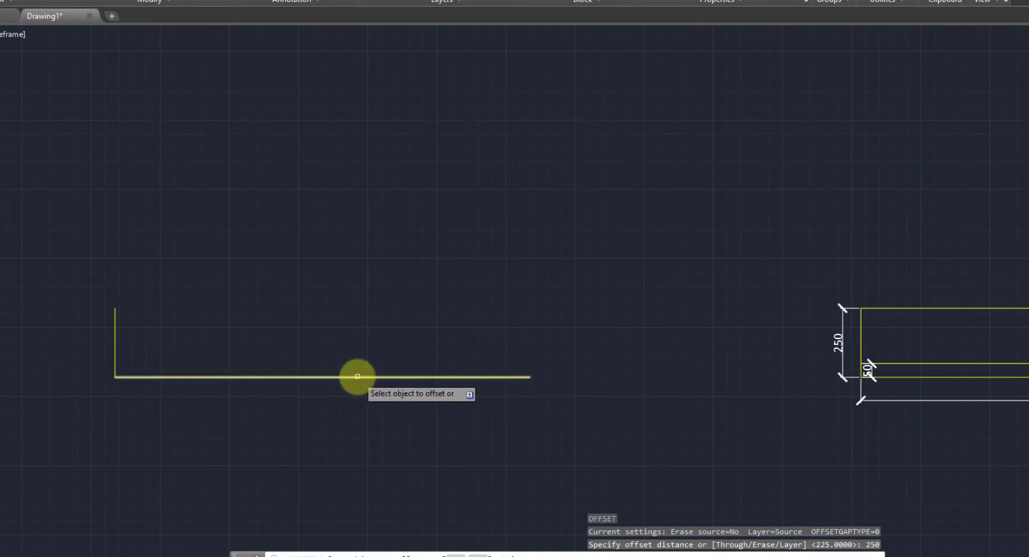
{"action": "left_click", "coordinate": [357, 376]}
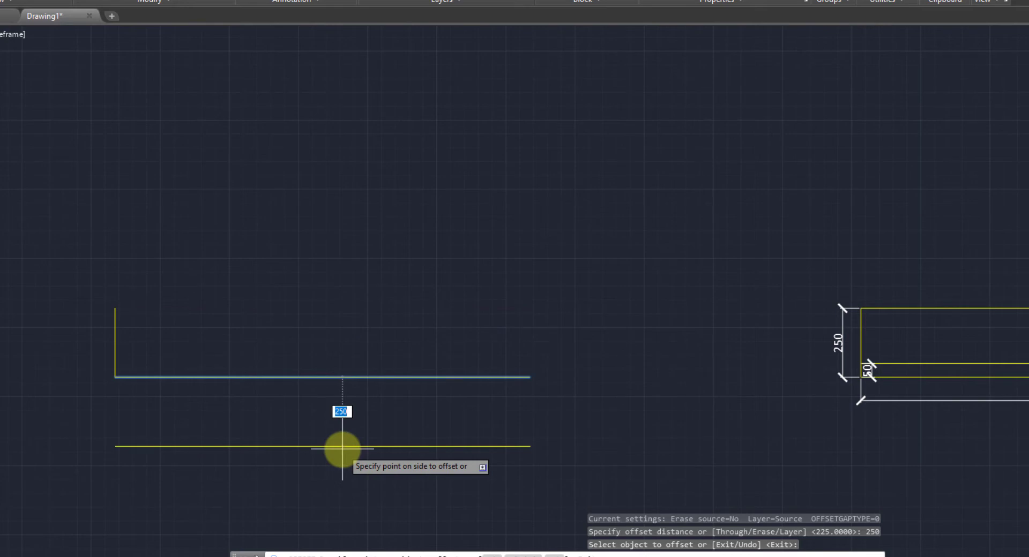
{"action": "left_click", "coordinate": [353, 266]}
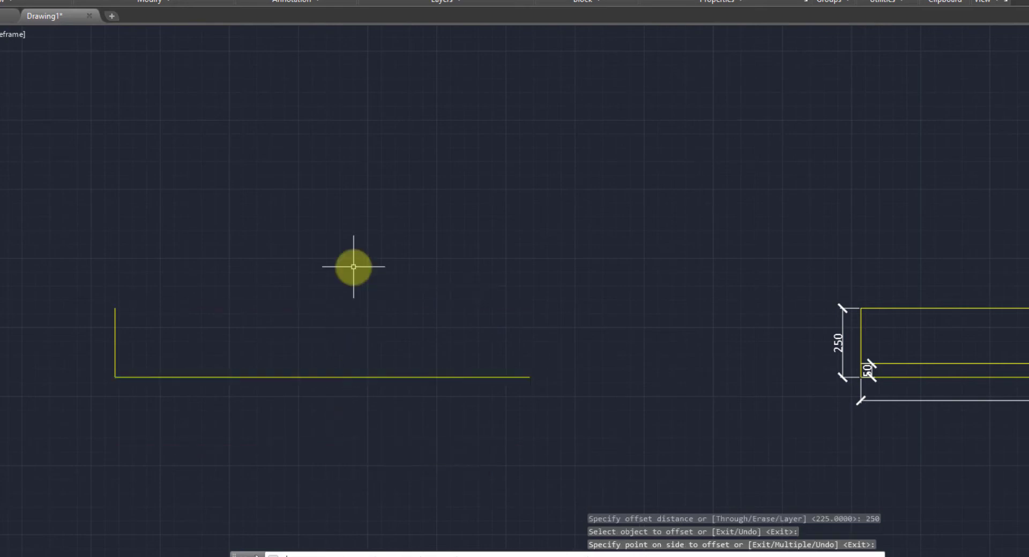
{"action": "key", "text": "Escape"}
{"action": "middle_click_drag", "start_coordinate": [326, 337], "coordinate": [322, 368]}
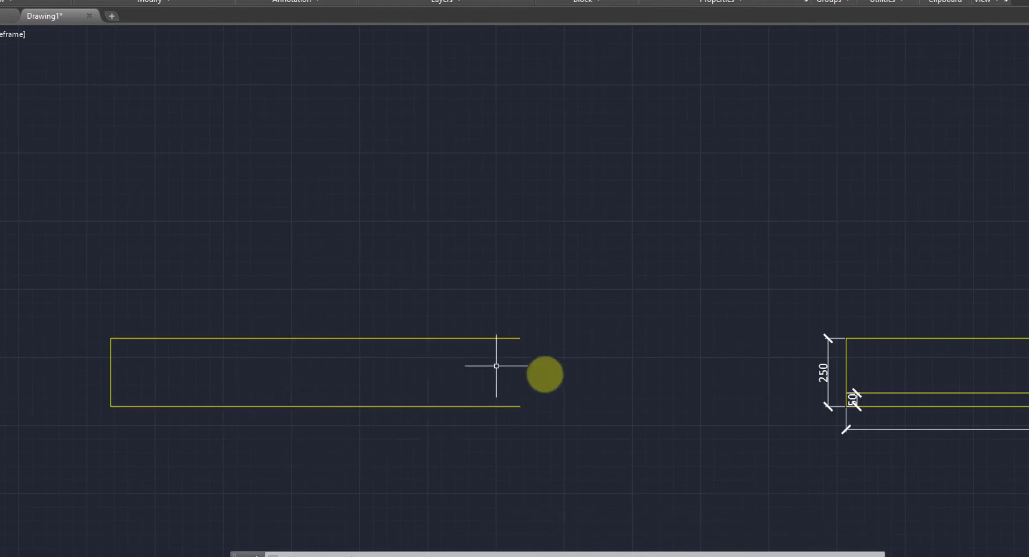
{"action": "middle_click_drag", "start_coordinate": [741, 406], "coordinate": [469, 419]}
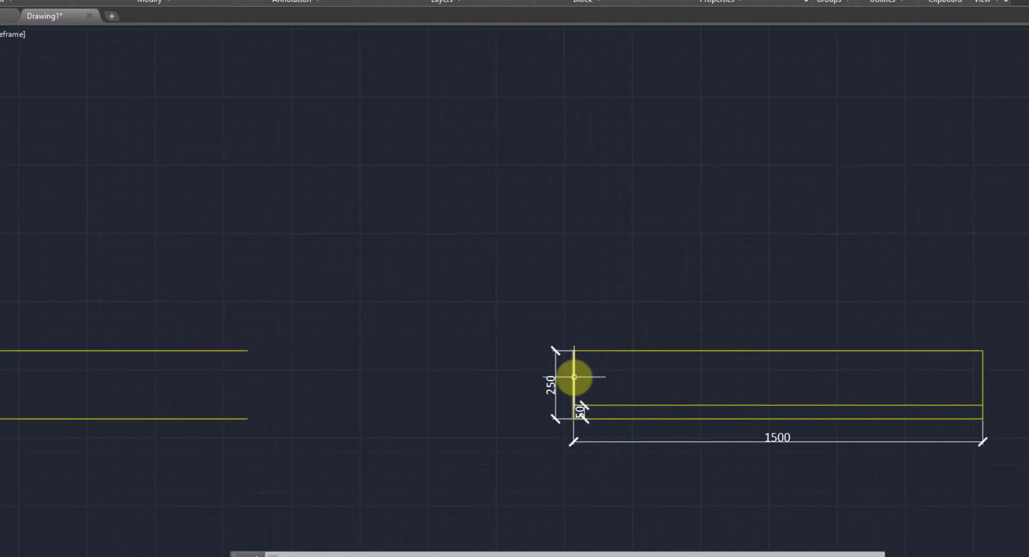
{"action": "scroll", "coordinate": [572, 383], "scroll_direction": "up", "scroll_amount": 2}
{"action": "scroll", "coordinate": [573, 402], "scroll_direction": "down", "scroll_amount": 2}
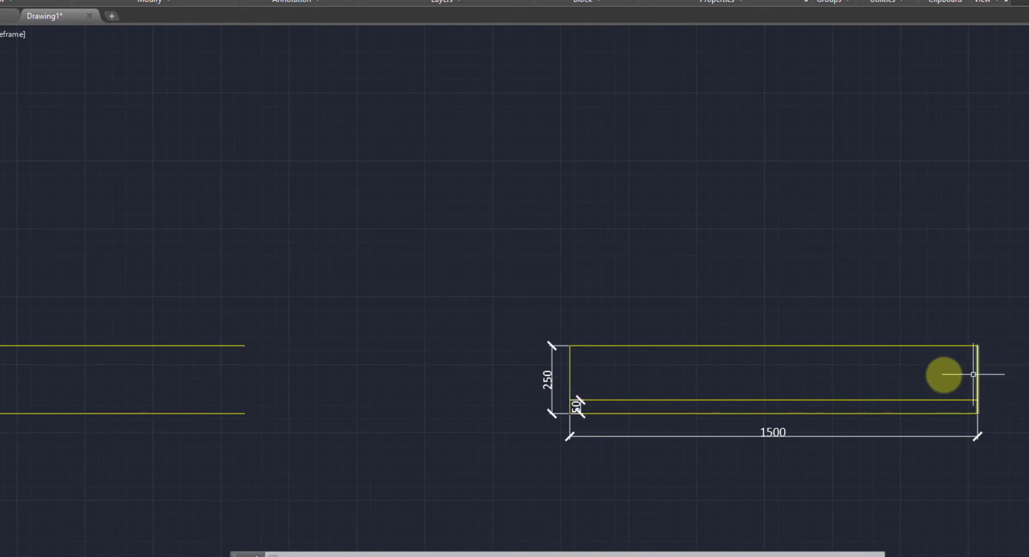
{"action": "scroll", "coordinate": [670, 403], "scroll_direction": "up", "scroll_amount": 2}
{"action": "left_click", "coordinate": [474, 356]}
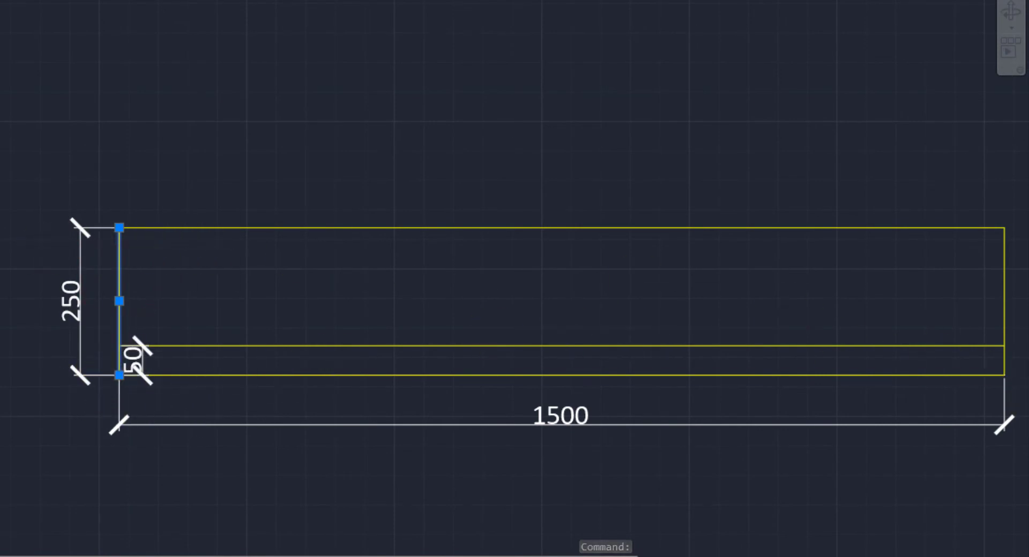
{"action": "key", "text": "Escape"}
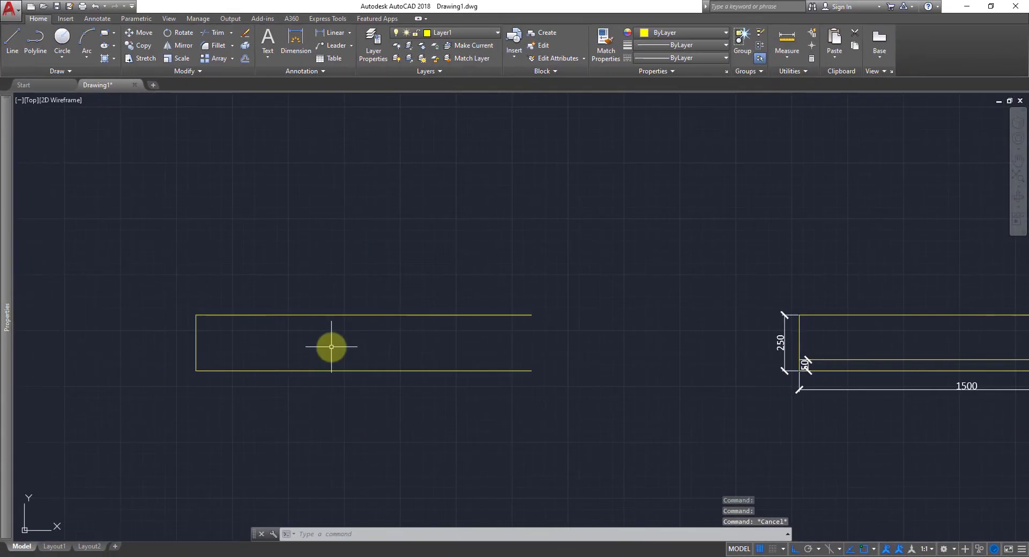
Step: Restart the offset and accept 1500 as the offset distance
{"action": "type", "text": "o"}
{"action": "key", "text": "Return"}
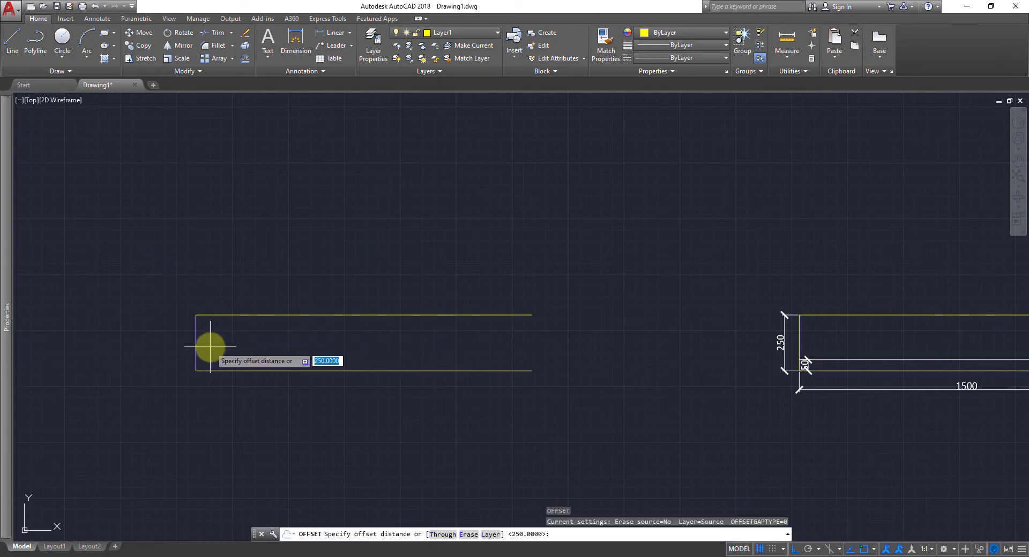
{"action": "scroll", "coordinate": [210, 347], "scroll_direction": "up", "scroll_amount": 1}
{"action": "scroll", "coordinate": [210, 347], "scroll_direction": "up", "scroll_amount": 1}
{"action": "scroll", "coordinate": [210, 346], "scroll_direction": "down", "scroll_amount": 1}
{"action": "middle_click_drag", "start_coordinate": [210, 347], "coordinate": [151, 353]}
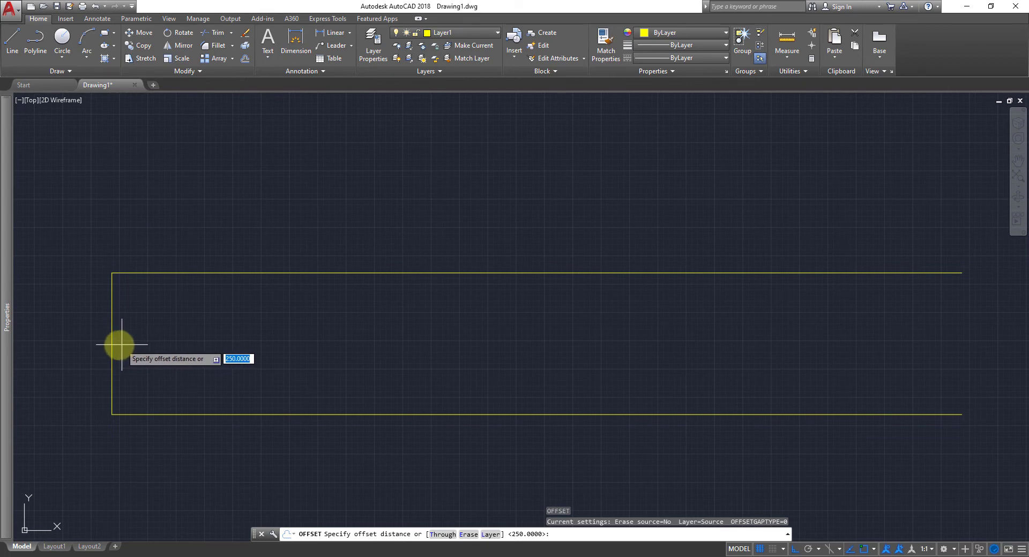
{"action": "scroll", "coordinate": [119, 345], "scroll_direction": "down", "scroll_amount": 3}
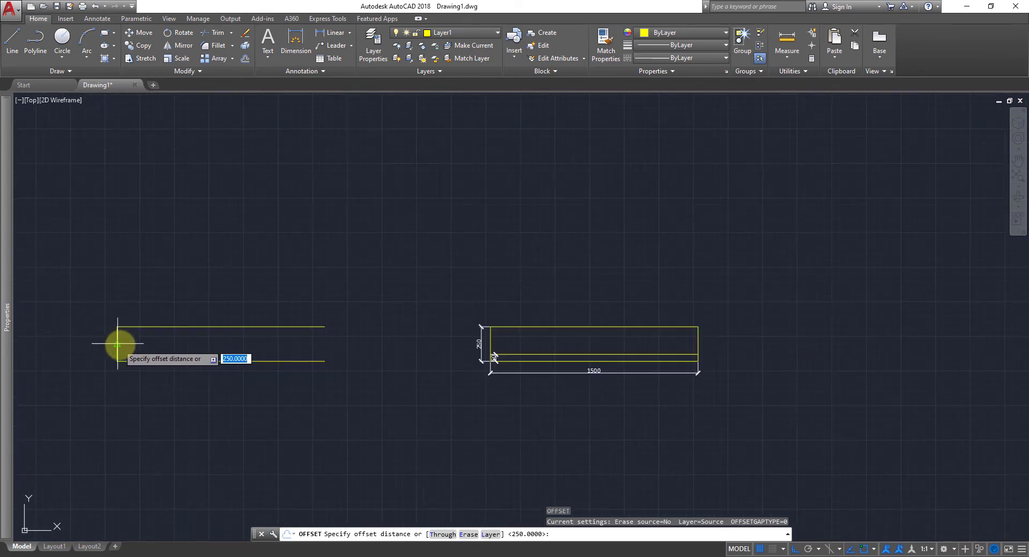
{"action": "scroll", "coordinate": [472, 360], "scroll_direction": "up", "scroll_amount": 1}
{"action": "scroll", "coordinate": [517, 362], "scroll_direction": "up", "scroll_amount": 1}
{"action": "scroll", "coordinate": [558, 369], "scroll_direction": "down", "scroll_amount": 2}
{"action": "scroll", "coordinate": [375, 361], "scroll_direction": "up", "scroll_amount": 1}
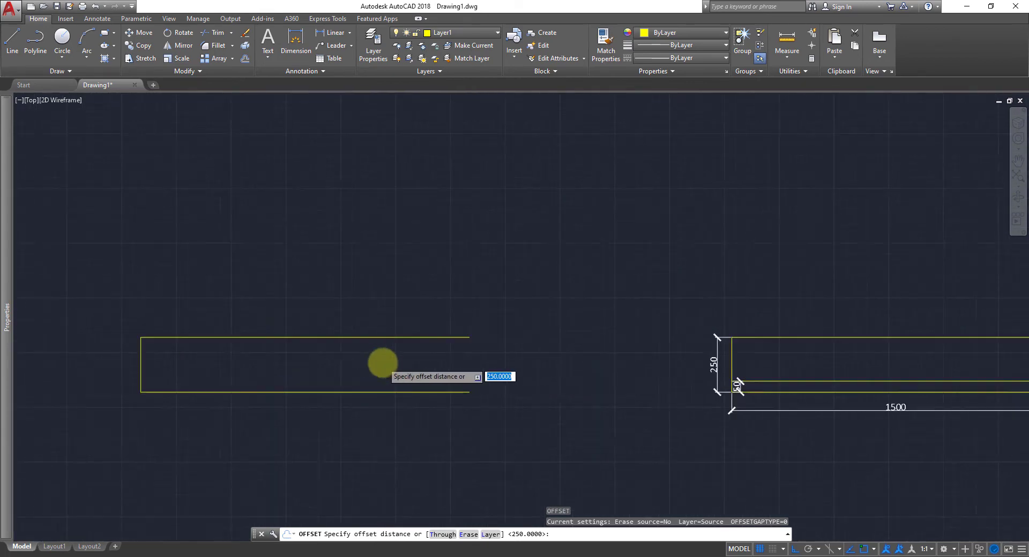
{"action": "scroll", "coordinate": [383, 360], "scroll_direction": "up", "scroll_amount": 1}
{"action": "type", "text": "1500"}
{"action": "key", "text": "Return"}
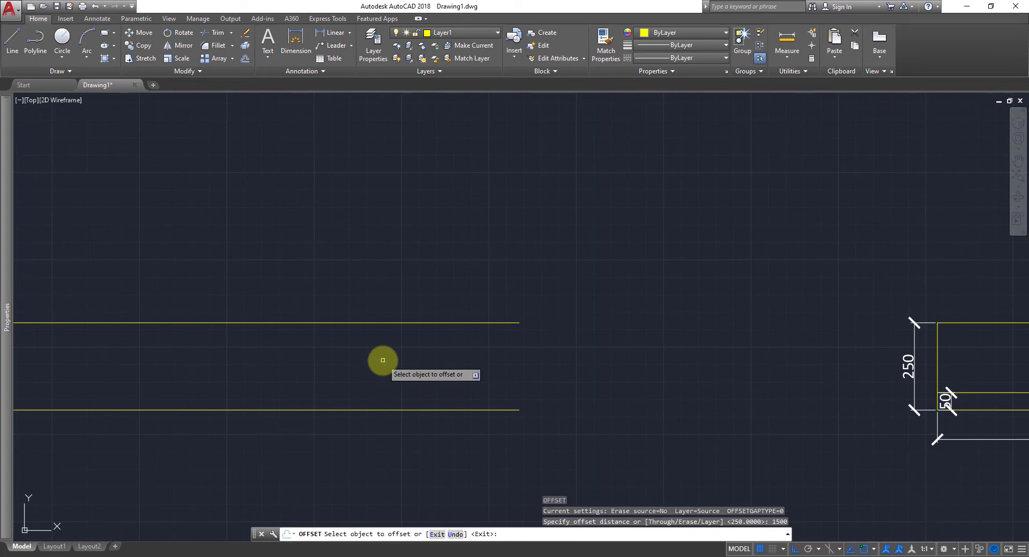
Step: Copy the left end line 1500 to the right, closing the rectangle
{"action": "scroll", "coordinate": [386, 368], "scroll_direction": "down", "scroll_amount": 2}
{"action": "middle_click_drag", "start_coordinate": [386, 368], "coordinate": [585, 360]}
{"action": "scroll", "coordinate": [450, 362], "scroll_direction": "up", "scroll_amount": 2}
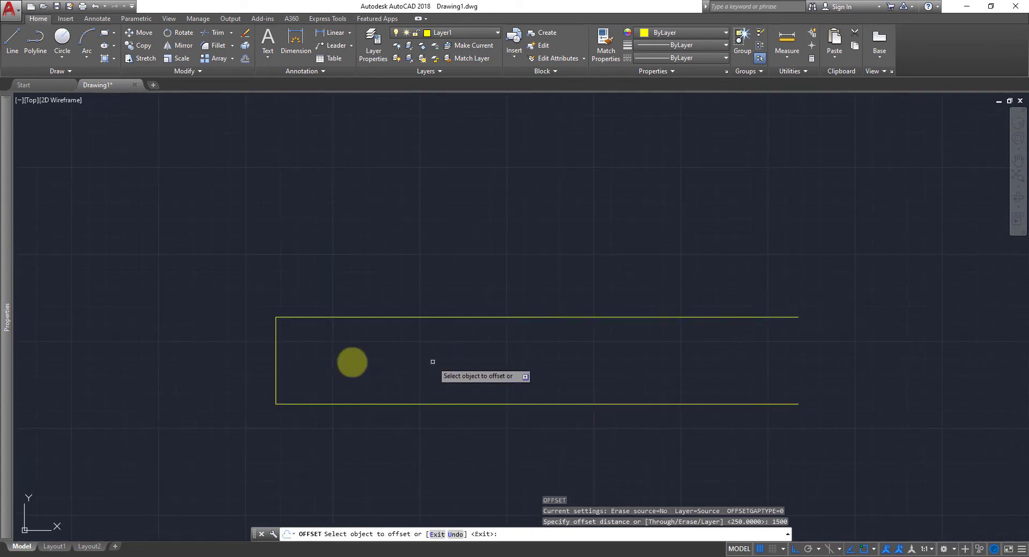
{"action": "left_click", "coordinate": [275, 359]}
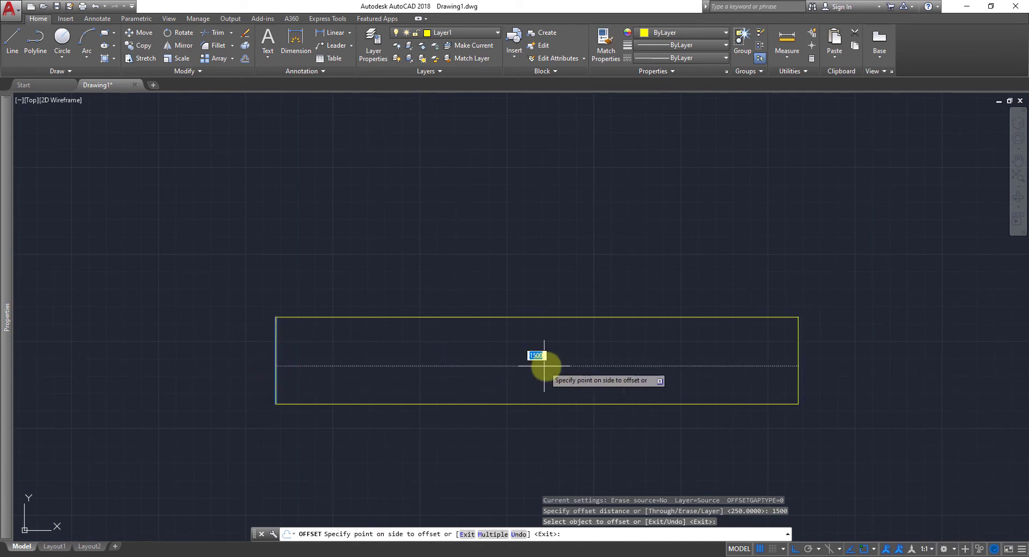
{"action": "left_click", "coordinate": [683, 378]}
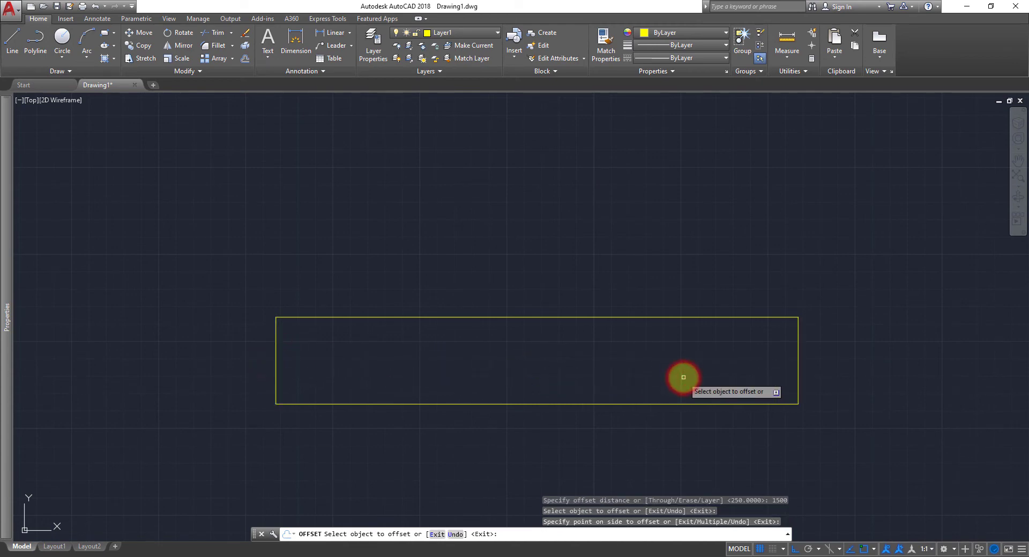
{"action": "key", "text": "Return"}
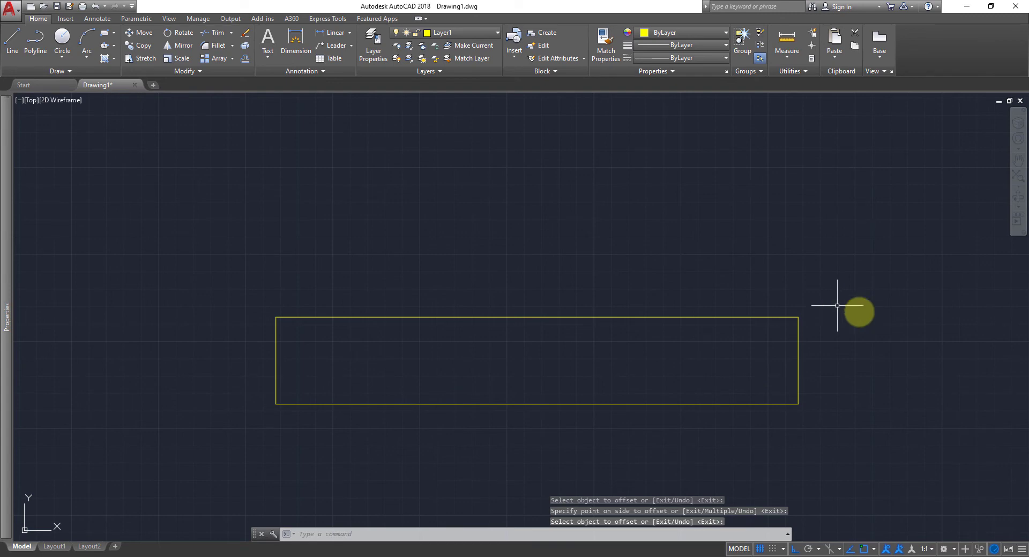
Step: Pan and zoom to check the reference's 250 and 50 dimensions, then recentre the drawn rectangle
{"action": "scroll", "coordinate": [884, 322], "scroll_direction": "down", "scroll_amount": 2}
{"action": "scroll", "coordinate": [909, 340], "scroll_direction": "down", "scroll_amount": 2}
{"action": "mouse_move", "coordinate": [909, 339]}
{"action": "middle_mouse_down"}
{"action": "mouse_move", "coordinate": [638, 313]}
{"action": "mouse_move", "coordinate": [480, 352]}
{"action": "middle_mouse_up"}
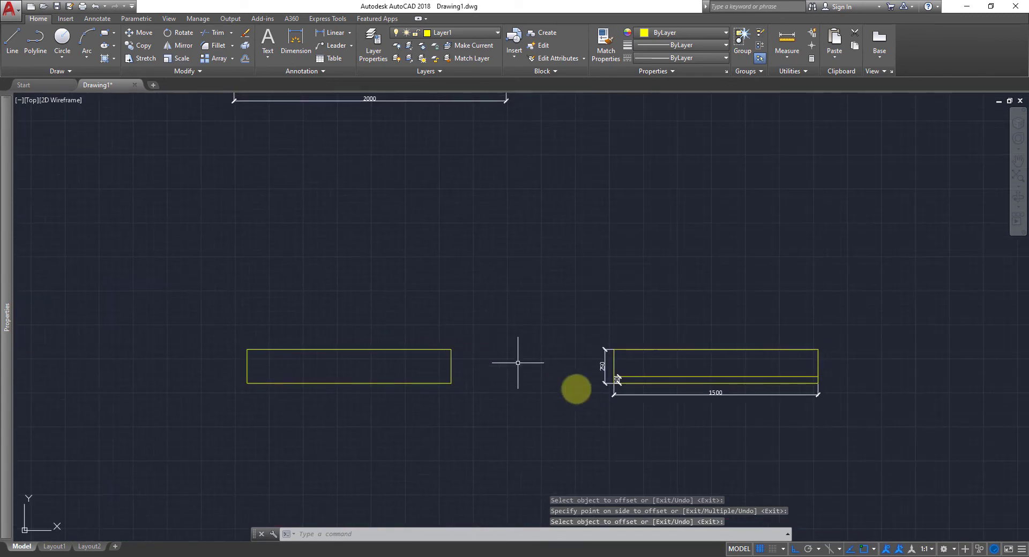
{"action": "scroll", "coordinate": [666, 404], "scroll_direction": "up", "scroll_amount": 2}
{"action": "scroll", "coordinate": [715, 355], "scroll_direction": "up", "scroll_amount": 4}
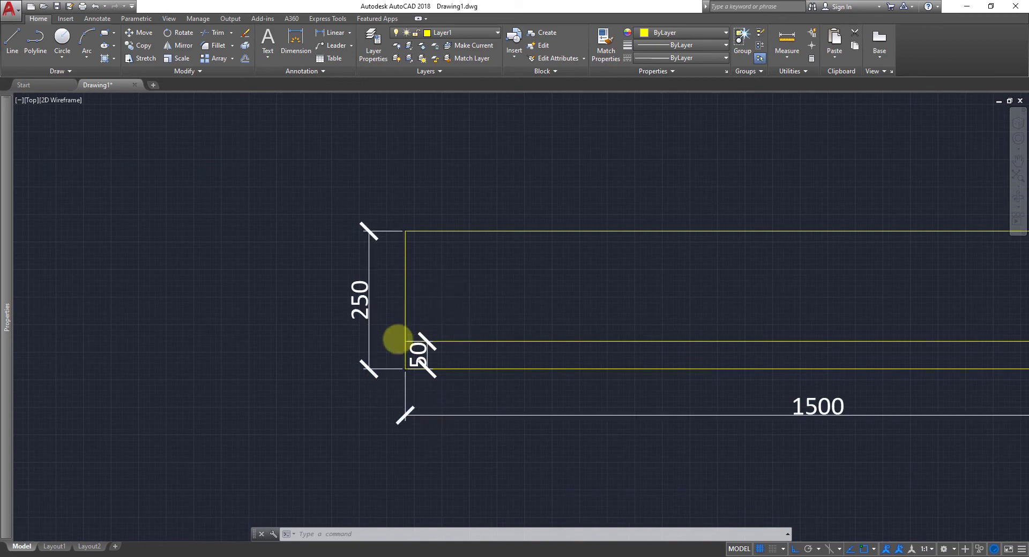
{"action": "scroll", "coordinate": [397, 338], "scroll_direction": "down", "scroll_amount": 2}
{"action": "middle_click_drag", "start_coordinate": [236, 291], "coordinate": [586, 314]}
{"action": "scroll", "coordinate": [198, 336], "scroll_direction": "up", "scroll_amount": 2}
{"action": "middle_click_drag", "start_coordinate": [197, 336], "coordinate": [608, 364]}
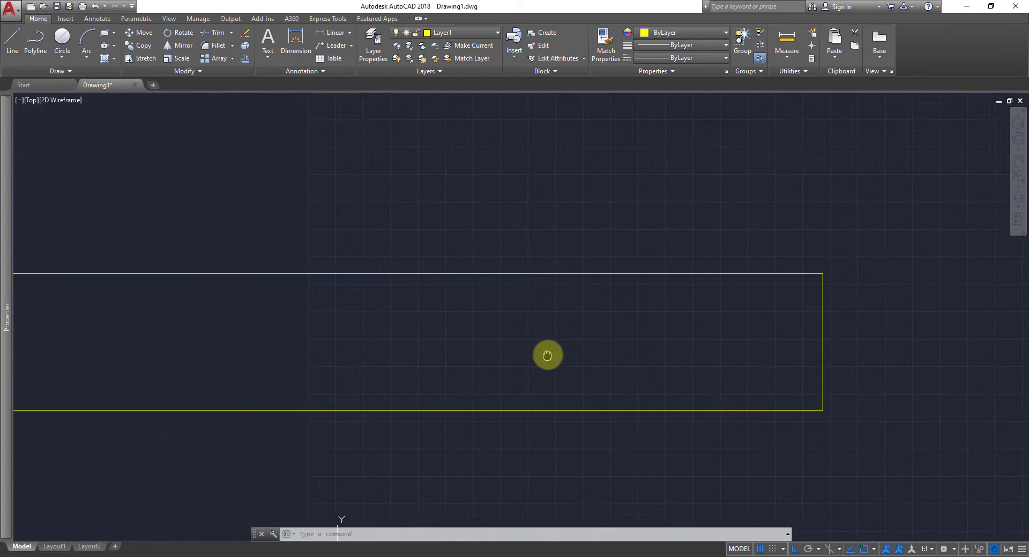
{"action": "type", "text": "c"}
Step: Offset the rectangle's bottom edge 50 upward to form the 50 strip
{"action": "key", "text": "Return"}
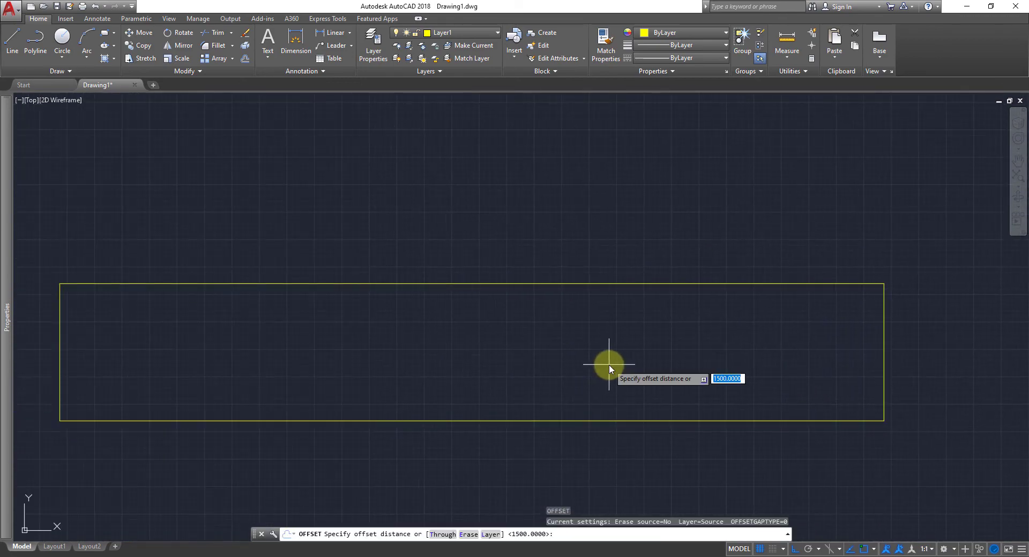
{"action": "type", "text": "50"}
{"action": "key", "text": "Return"}
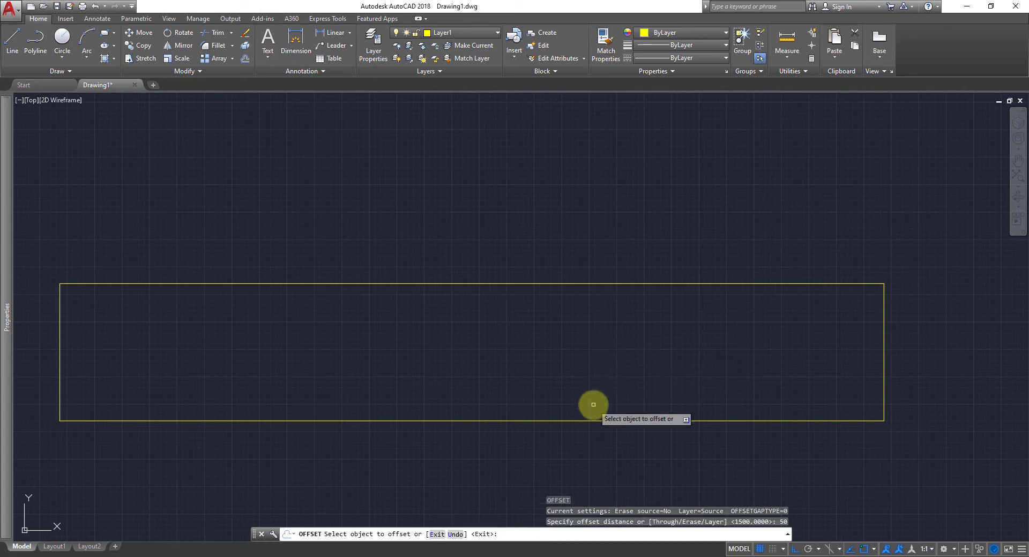
{"action": "left_click", "coordinate": [595, 420]}
{"action": "left_click", "coordinate": [598, 375]}
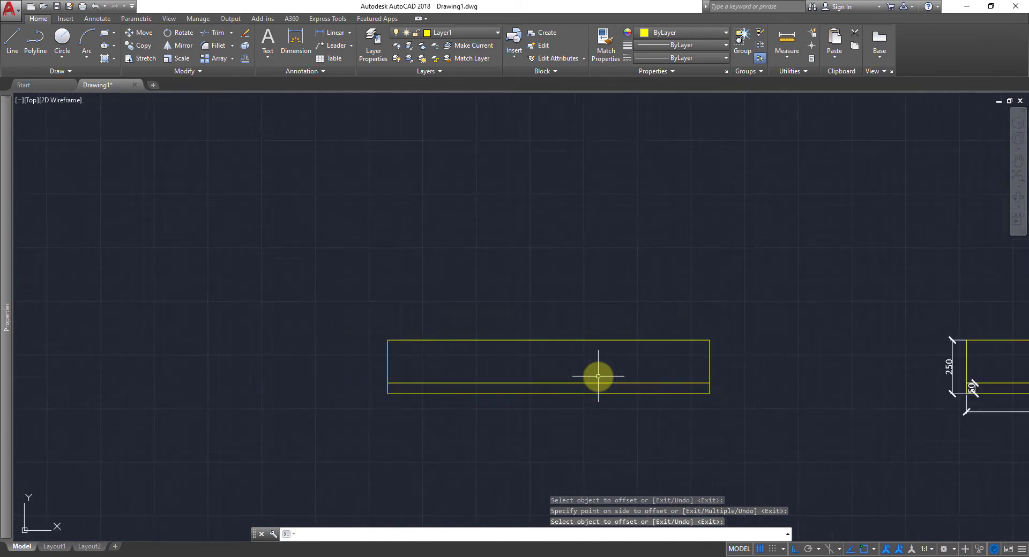
{"action": "key", "text": "Return"}
{"action": "scroll", "coordinate": [562, 374], "scroll_direction": "down", "scroll_amount": 4}
{"action": "middle_click_drag", "start_coordinate": [538, 373], "coordinate": [317, 372]}
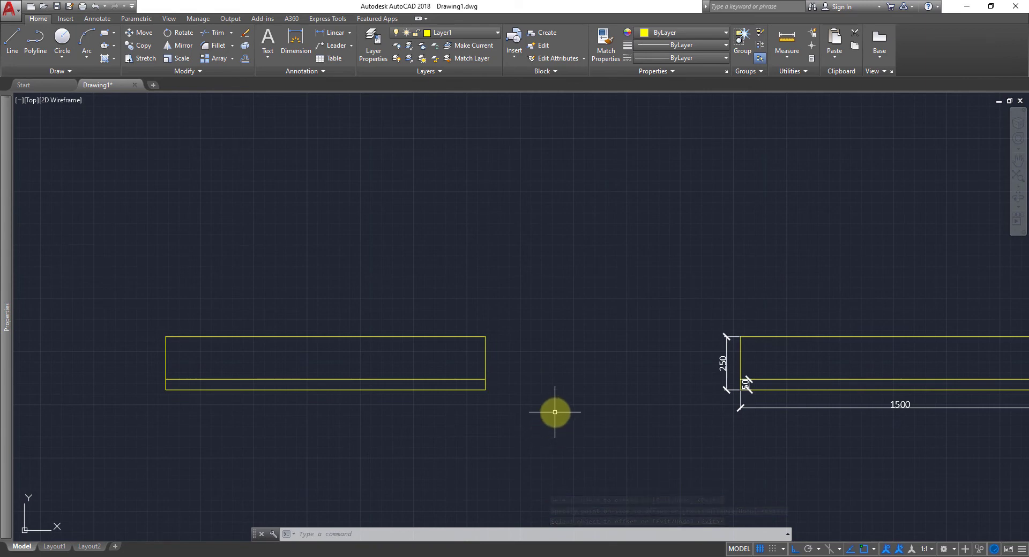
Step: Zoom in on the 2000 × 3000 rectangle to inspect its 2000 and 3000 dimensions
{"action": "scroll", "coordinate": [552, 421], "scroll_direction": "down", "scroll_amount": 4}
{"action": "mouse_move", "coordinate": [547, 375]}
{"action": "middle_mouse_down"}
{"action": "mouse_move", "coordinate": [520, 474]}
{"action": "mouse_move", "coordinate": [525, 506]}
{"action": "middle_mouse_up"}
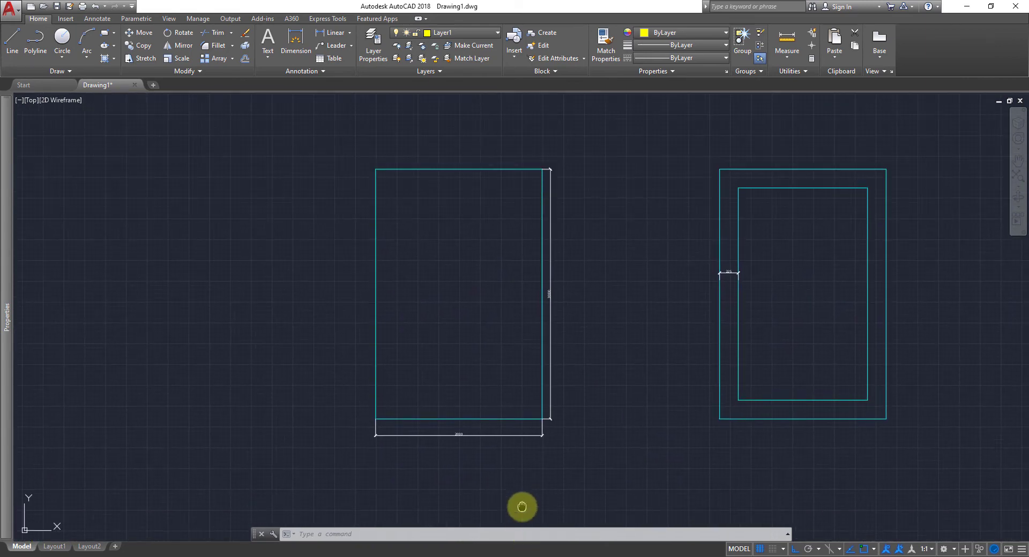
{"action": "scroll", "coordinate": [484, 396], "scroll_direction": "up", "scroll_amount": 3}
{"action": "middle_click_drag", "start_coordinate": [484, 396], "coordinate": [446, 464]}
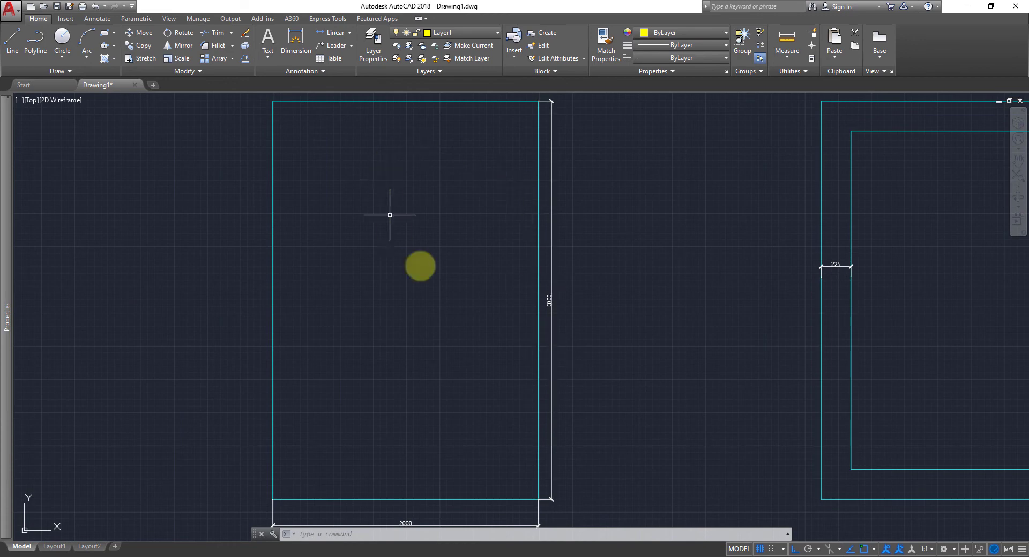
{"action": "middle_click_drag", "start_coordinate": [478, 407], "coordinate": [476, 315]}
{"action": "scroll", "coordinate": [401, 475], "scroll_direction": "up", "scroll_amount": 4}
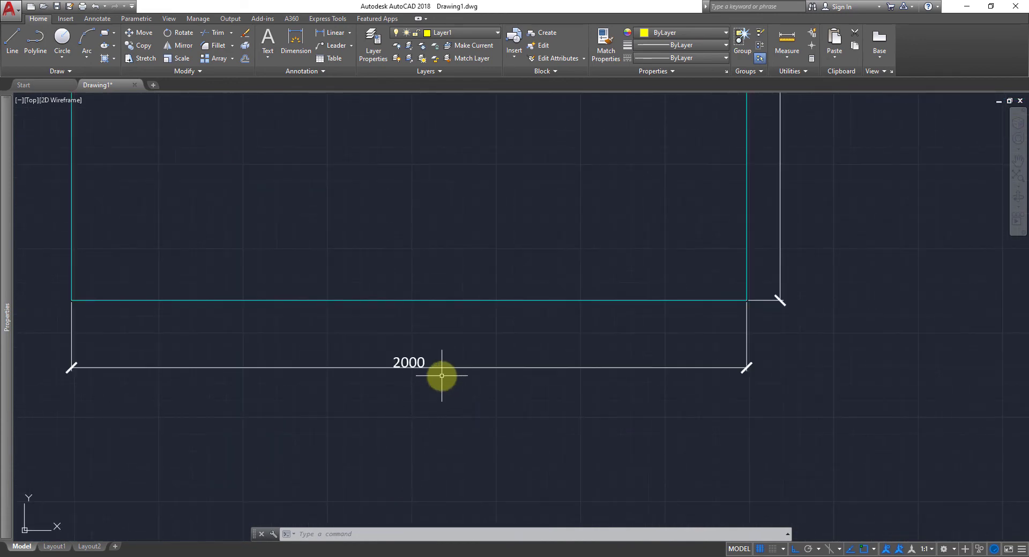
{"action": "scroll", "coordinate": [535, 389], "scroll_direction": "down", "scroll_amount": 4}
{"action": "middle_click_drag", "start_coordinate": [541, 357], "coordinate": [536, 415]}
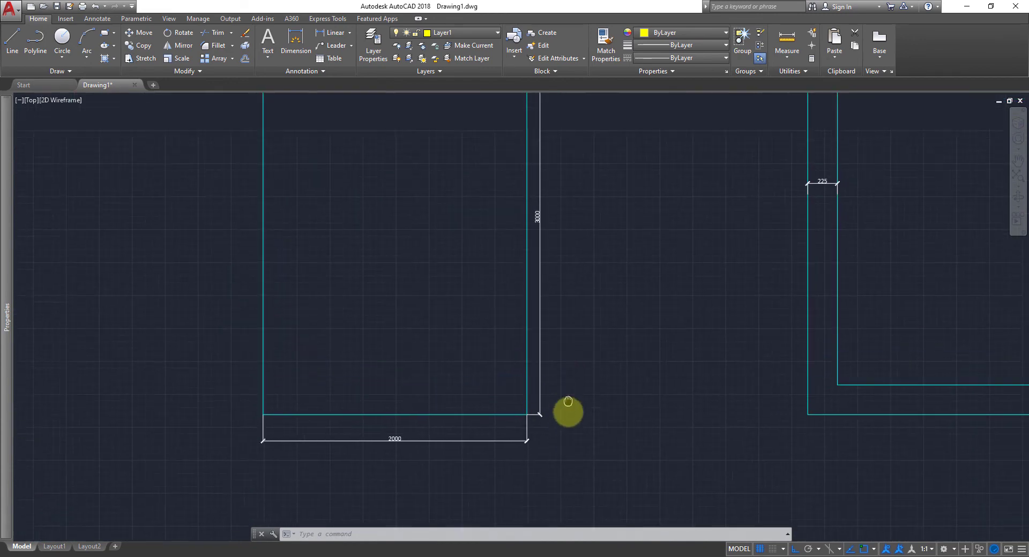
{"action": "scroll", "coordinate": [536, 416], "scroll_direction": "up", "scroll_amount": 7}
{"action": "middle_click_drag", "start_coordinate": [556, 241], "coordinate": [565, 339]}
{"action": "scroll", "coordinate": [565, 339], "scroll_direction": "down", "scroll_amount": 4}
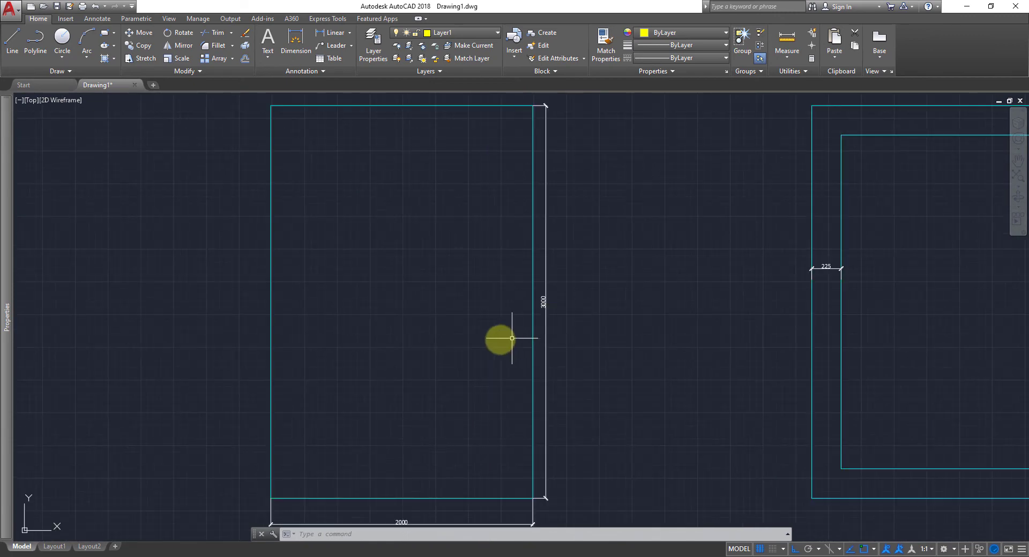
{"action": "scroll", "coordinate": [491, 349], "scroll_direction": "down", "scroll_amount": 1}
{"action": "middle_click_drag", "start_coordinate": [489, 348], "coordinate": [491, 343]}
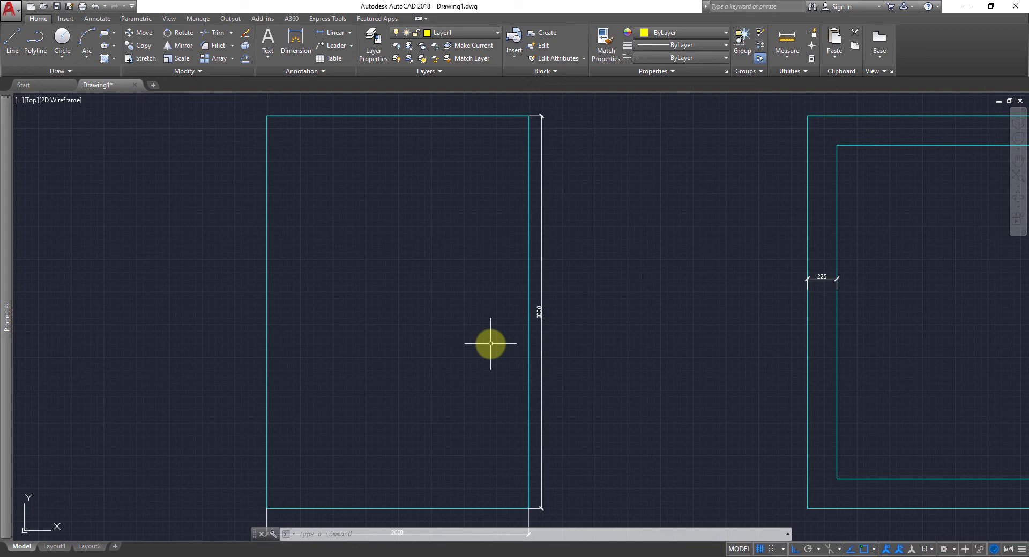
Step: Show both tall rectangles side by side, checking the reference's 225 offset dimension
{"action": "scroll", "coordinate": [753, 329], "scroll_direction": "down", "scroll_amount": 2}
{"action": "middle_click_drag", "start_coordinate": [754, 329], "coordinate": [493, 335]}
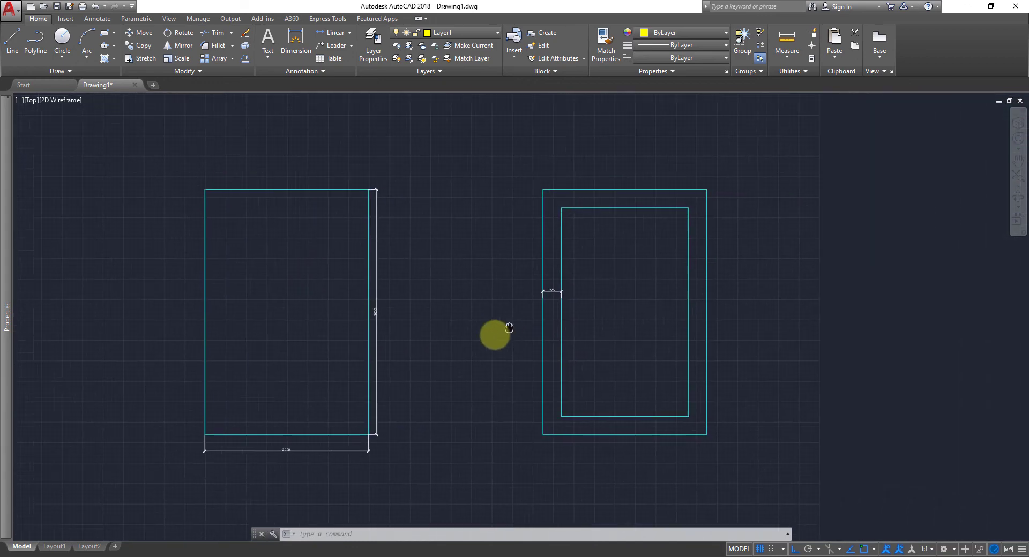
{"action": "scroll", "coordinate": [509, 265], "scroll_direction": "up", "scroll_amount": 2}
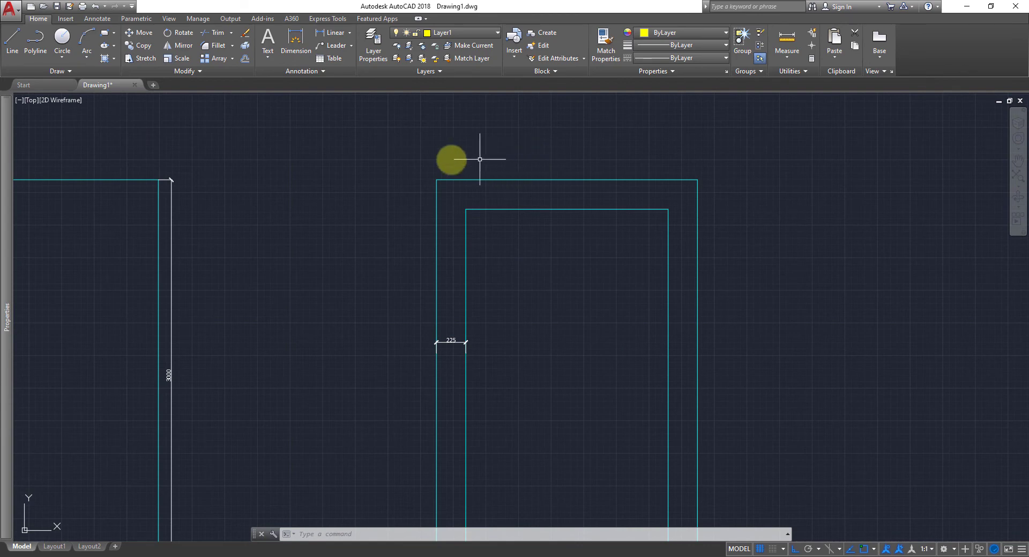
{"action": "middle_click_drag", "start_coordinate": [611, 400], "coordinate": [597, 298]}
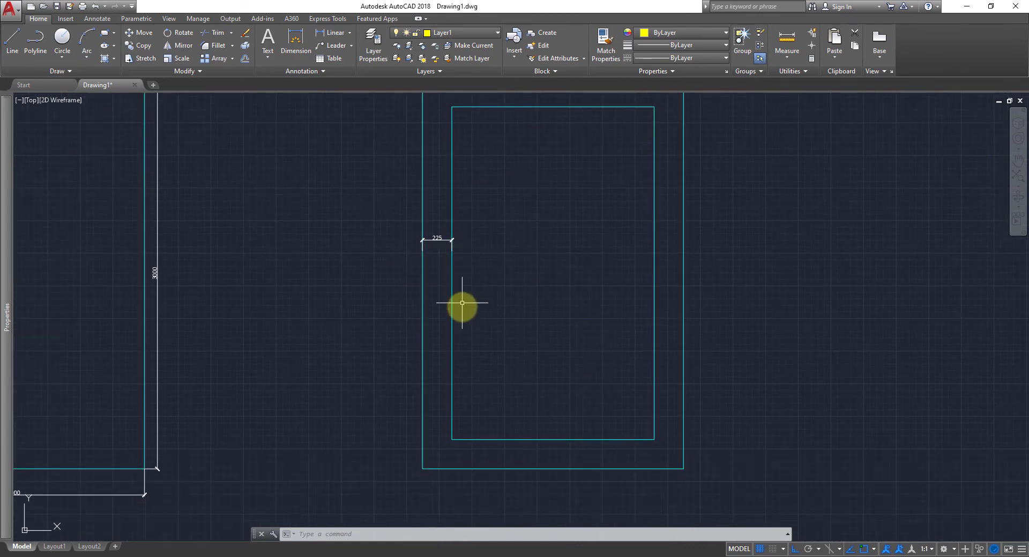
{"action": "scroll", "coordinate": [460, 308], "scroll_direction": "down", "scroll_amount": 5}
{"action": "scroll", "coordinate": [445, 308], "scroll_direction": "up", "scroll_amount": 4}
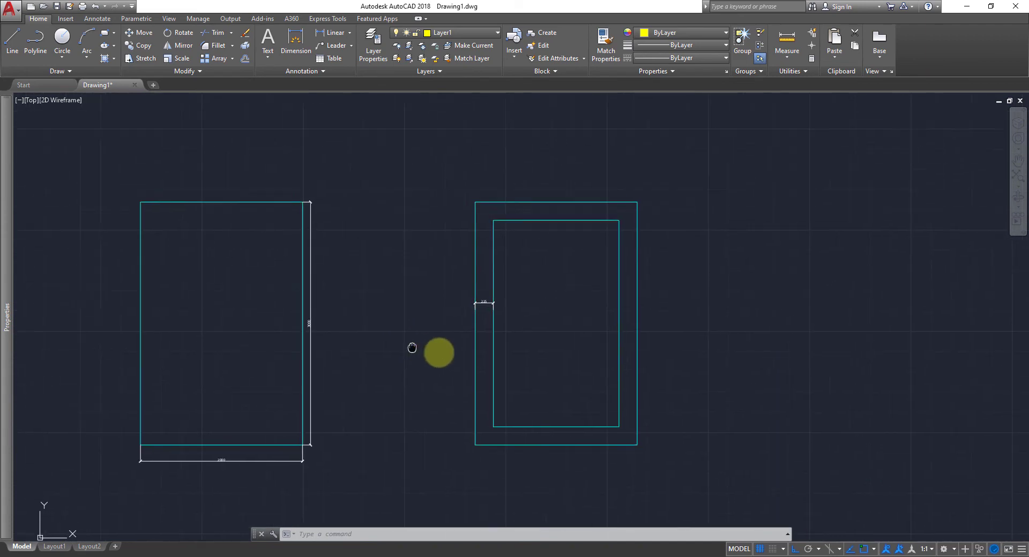
{"action": "middle_click_drag", "start_coordinate": [413, 348], "coordinate": [572, 363]}
{"action": "scroll", "coordinate": [429, 391], "scroll_direction": "up", "scroll_amount": 2}
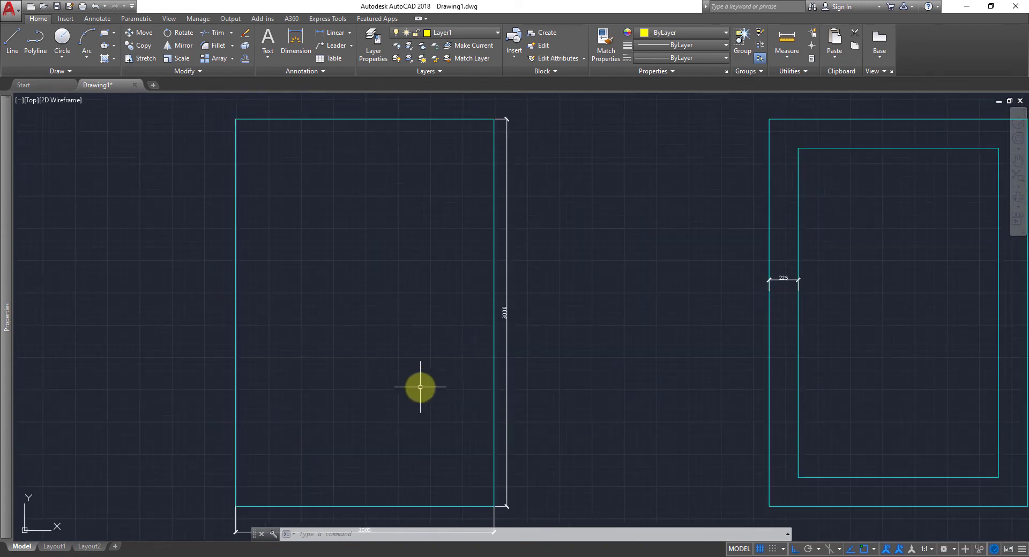
{"action": "mouse_move", "coordinate": [420, 386]}
{"action": "middle_mouse_down"}
{"action": "mouse_move", "coordinate": [436, 361]}
{"action": "mouse_move", "coordinate": [438, 374]}
{"action": "middle_mouse_up"}
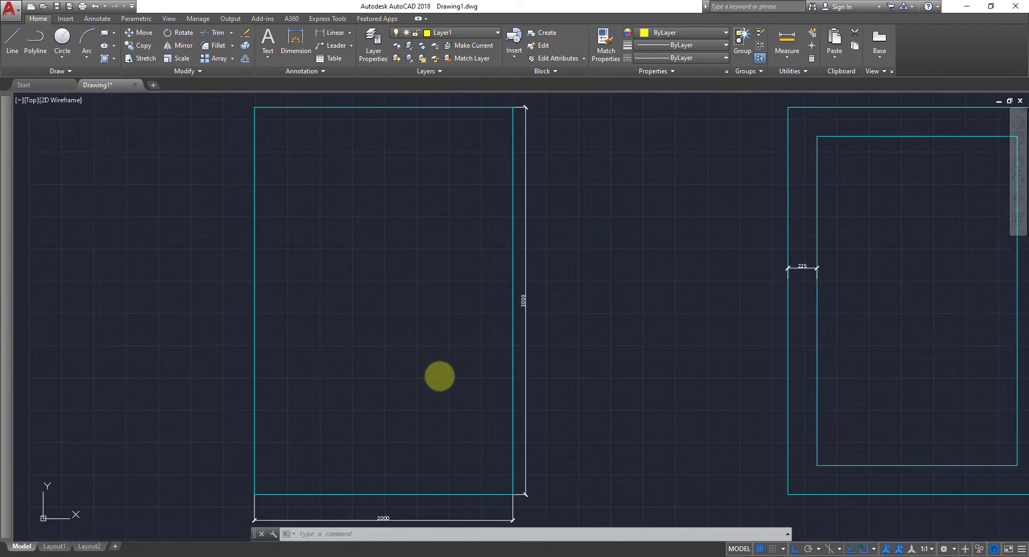
Step: Select then deselect the left 2000 × 3000 rectangle and start a new offset
{"action": "left_click", "coordinate": [514, 251]}
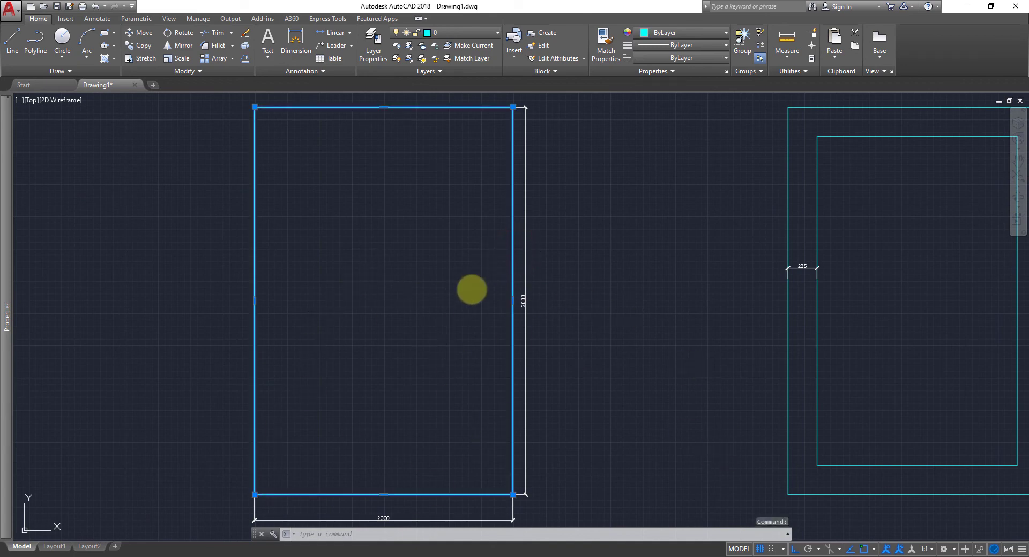
{"action": "key", "text": "Escape"}
{"action": "key", "text": "Return"}
{"action": "type", "text": "225"}
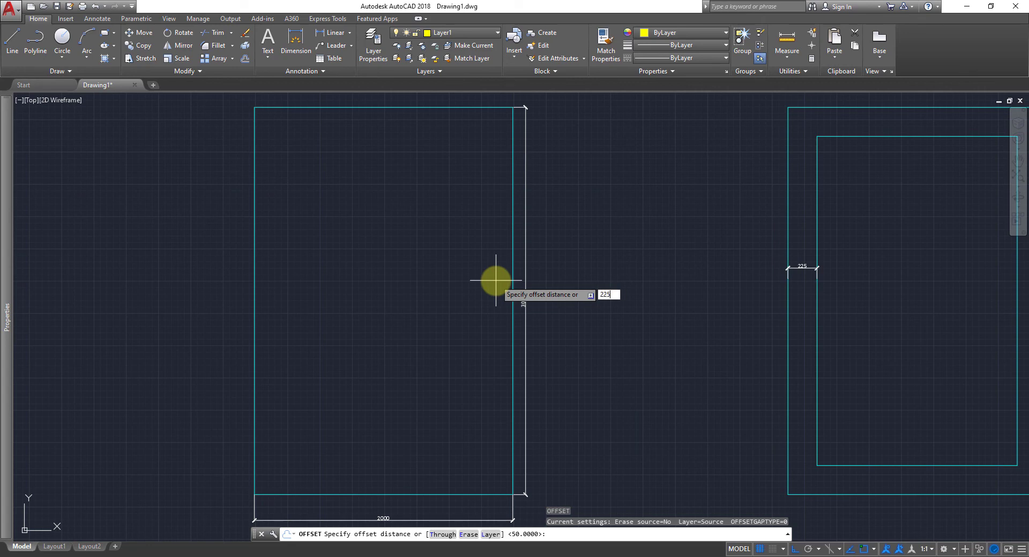
Step: Offset the left 2000 × 3000 rectangle 225 inward to create its inner frame
{"action": "key", "text": "Return"}
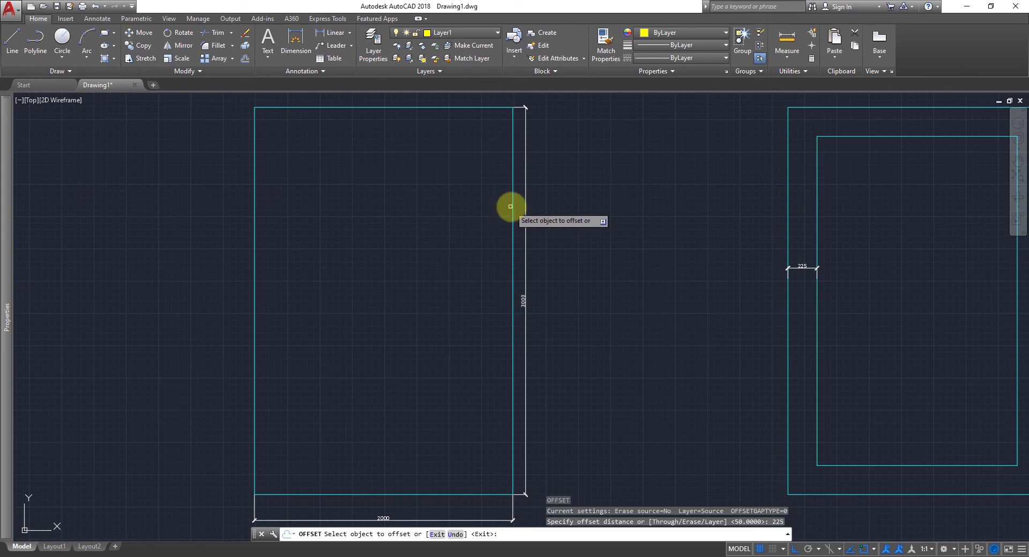
{"action": "left_click", "coordinate": [253, 242]}
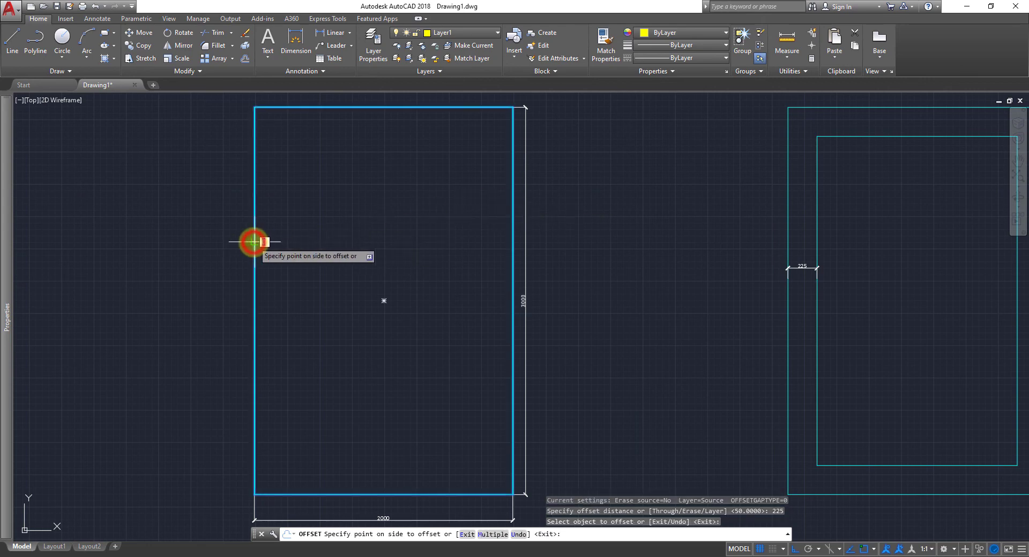
{"action": "left_click", "coordinate": [272, 243]}
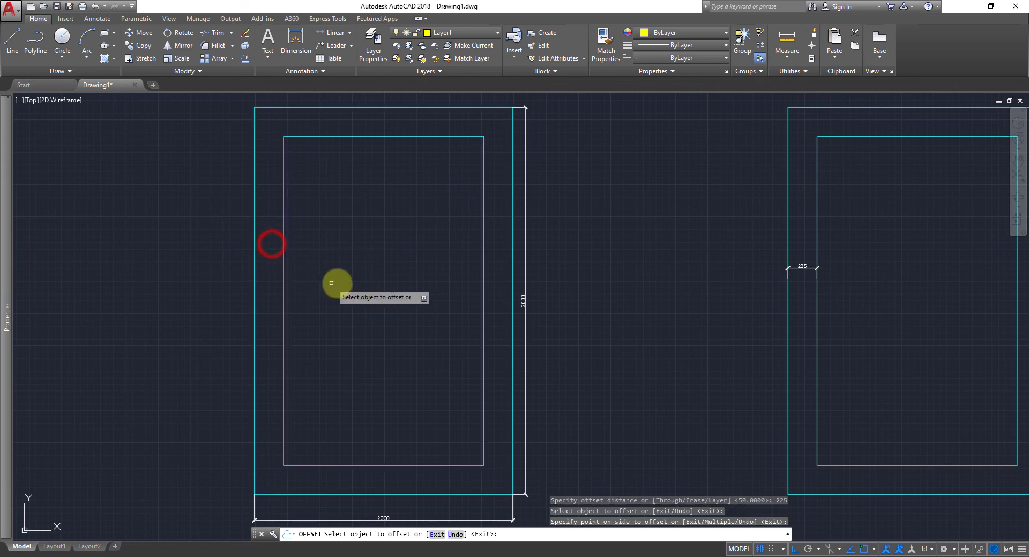
{"action": "key", "text": "Return"}
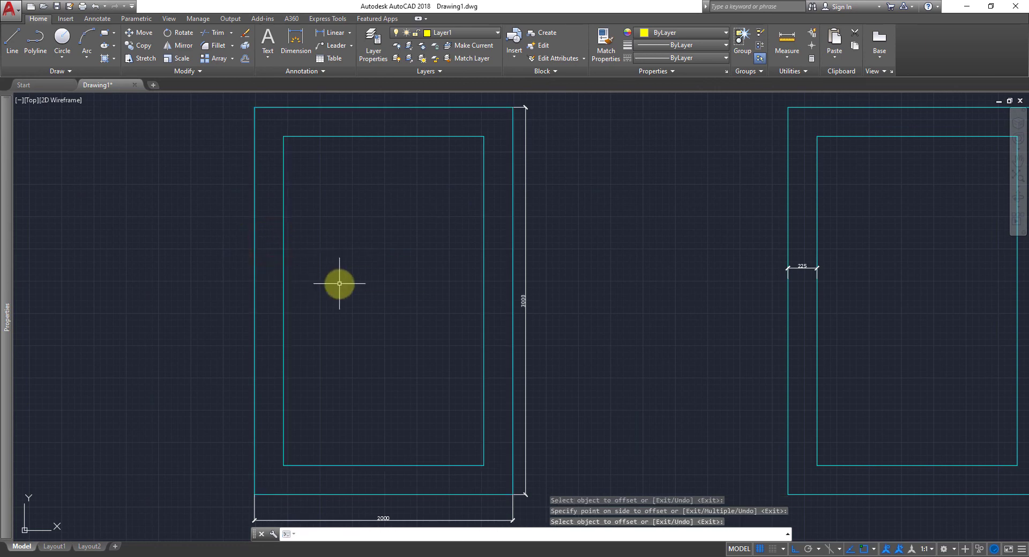